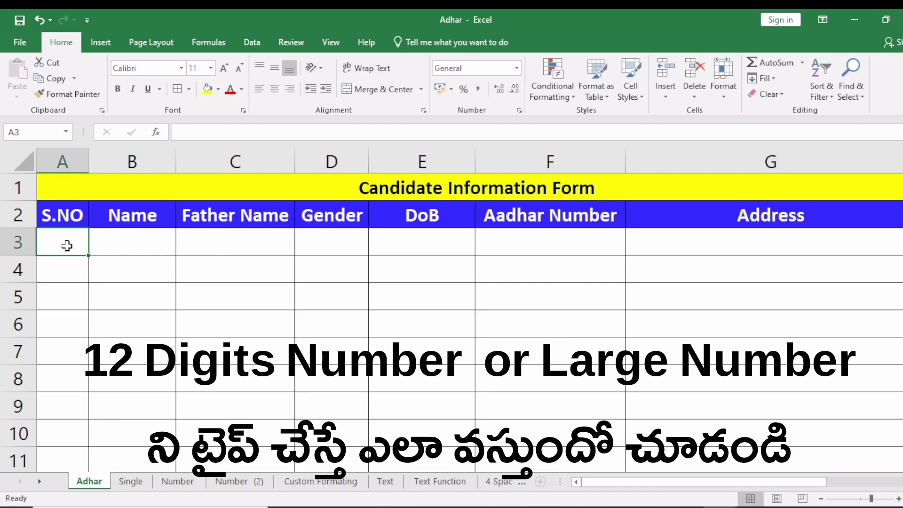
key("Tab")
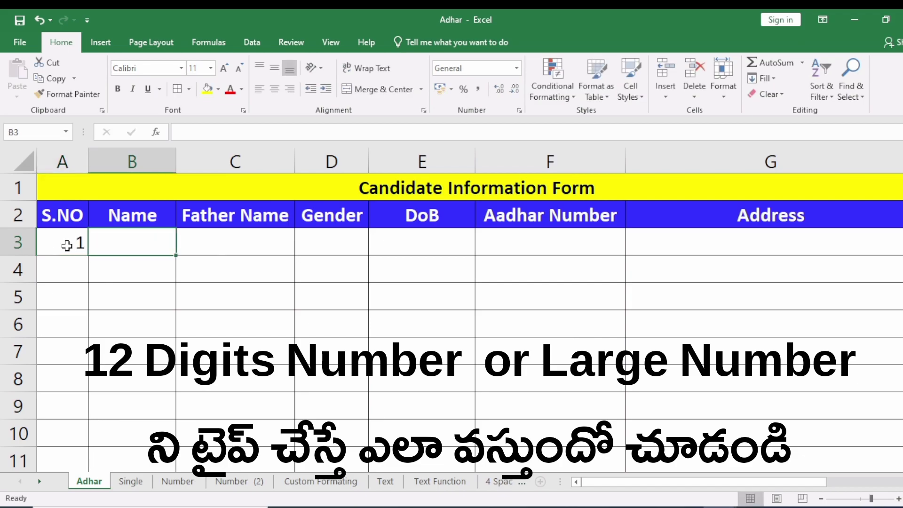
key("Tab")
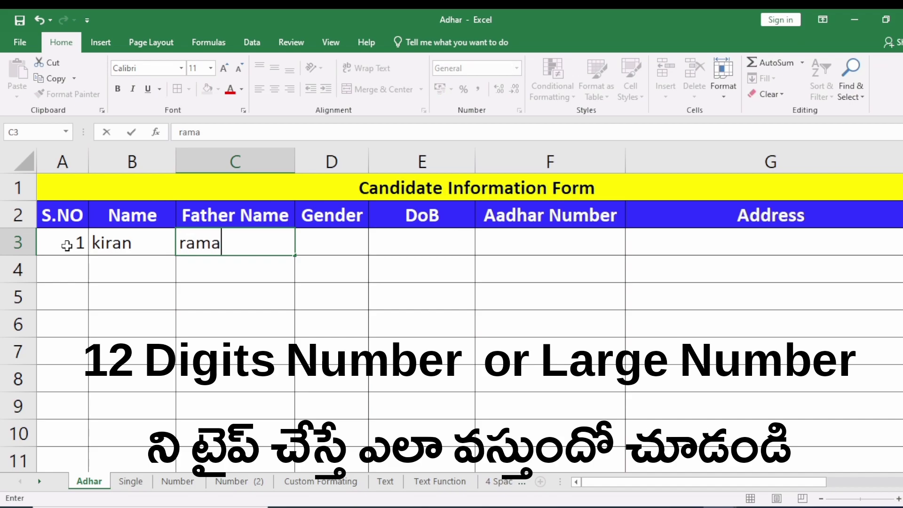
key("Tab")
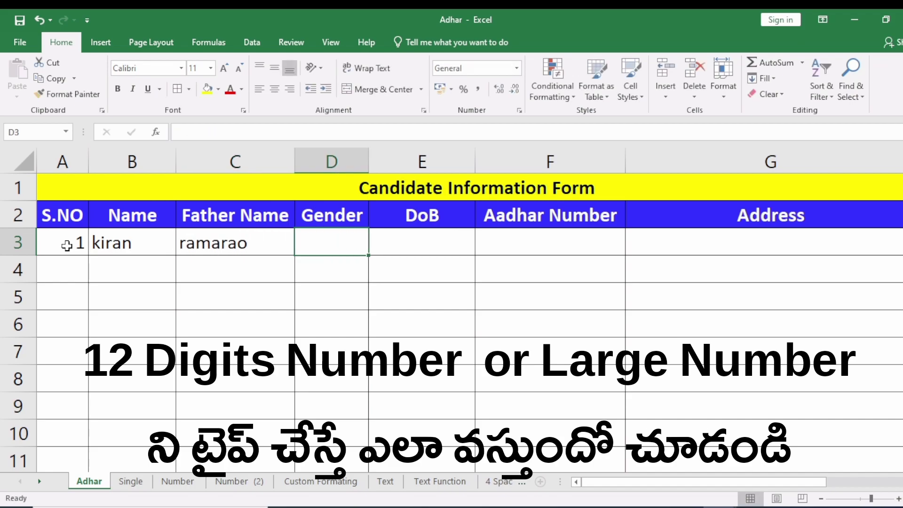
type("male")
key("Tab")
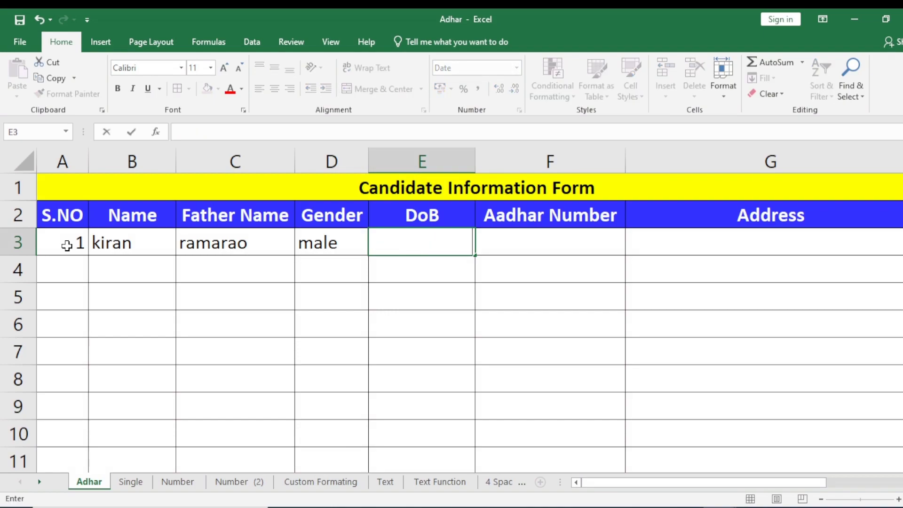
type("29-07-1986")
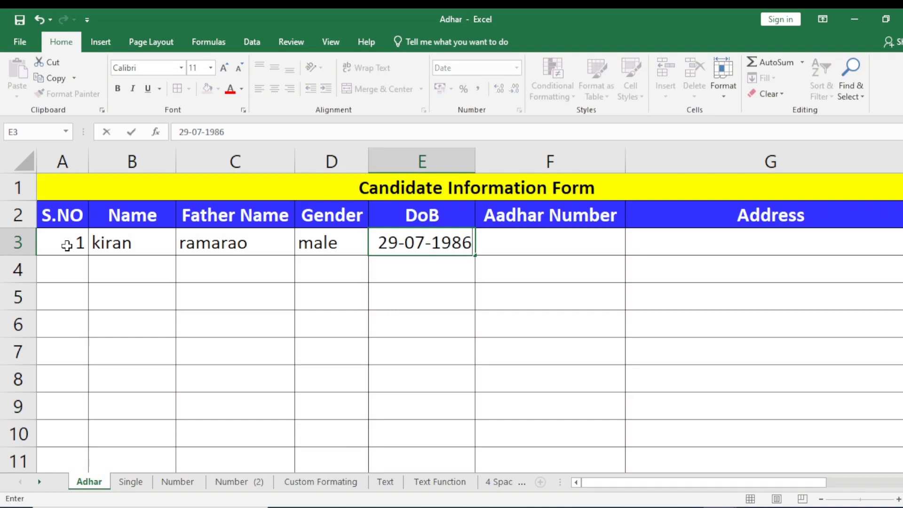
key("Tab")
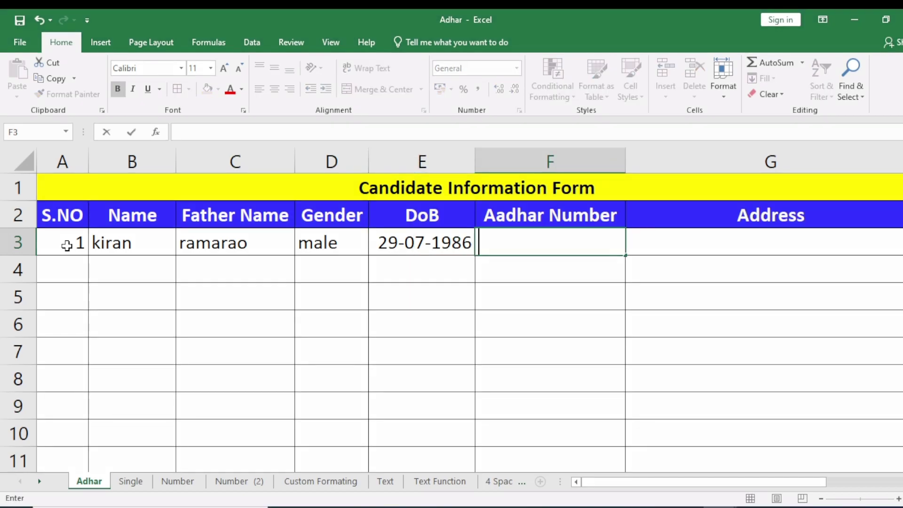
type("112233")
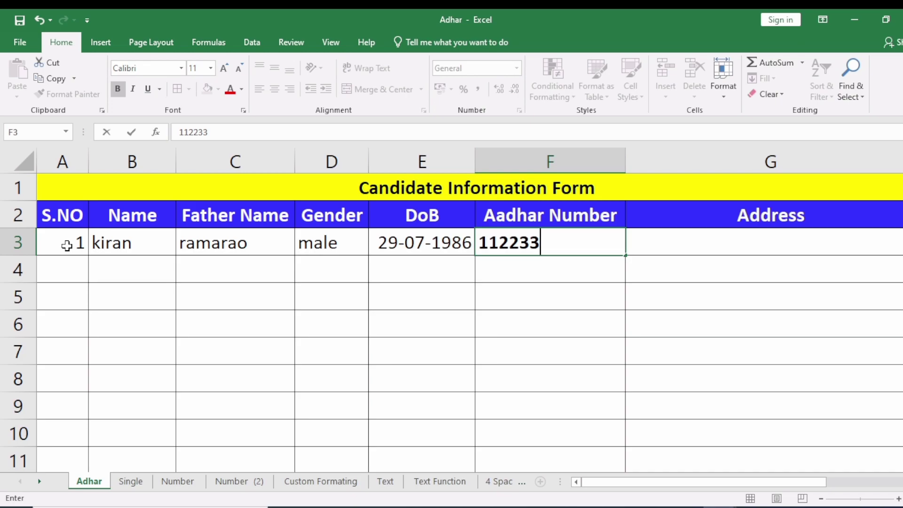
type("445566")
key("Return")
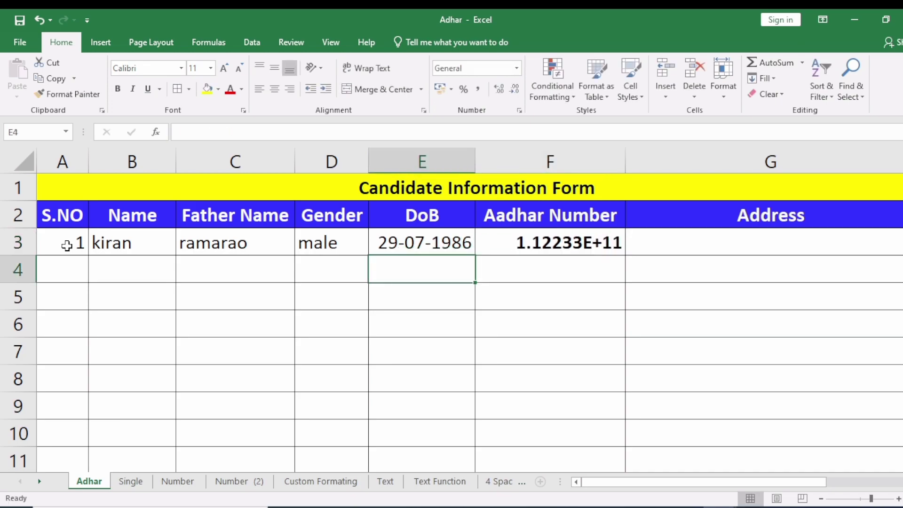
Enter an 11-digit number in F4 and a 12-digit number in F5.
left_click(550, 242)
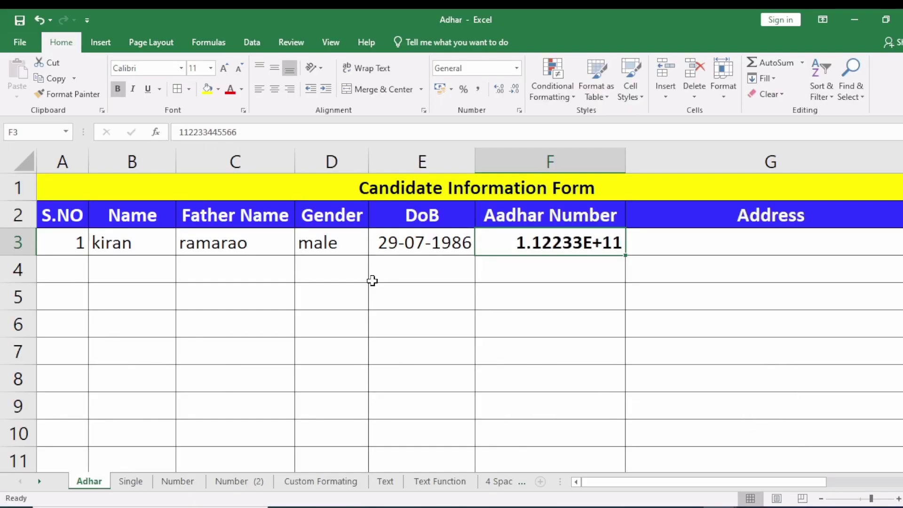
key("ctrl+F2")
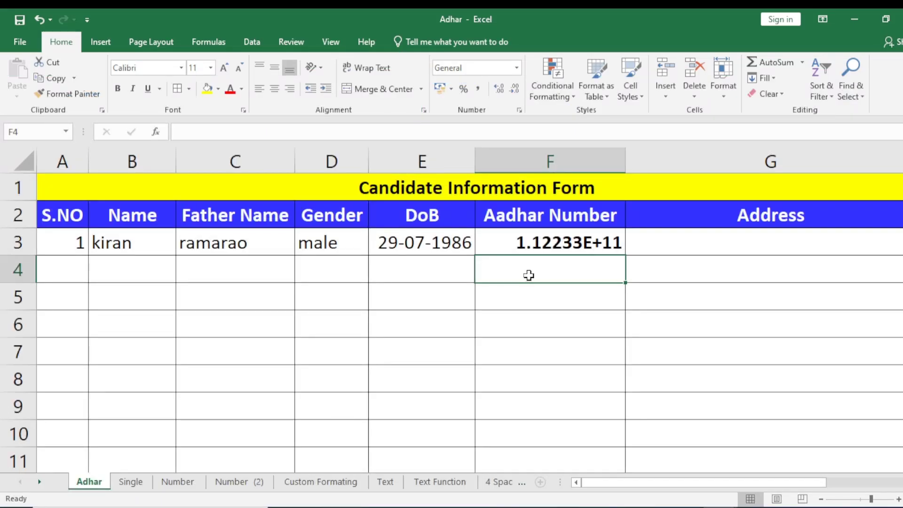
type("12345678965")
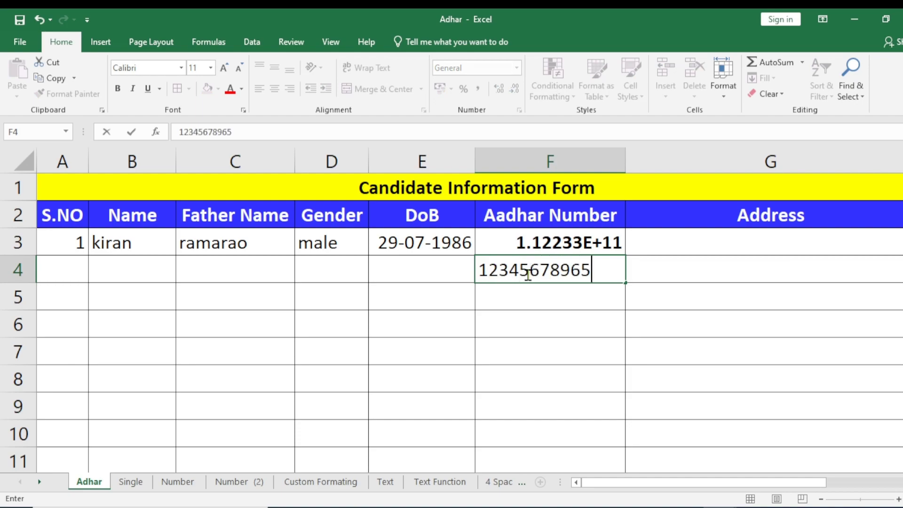
key("Return")
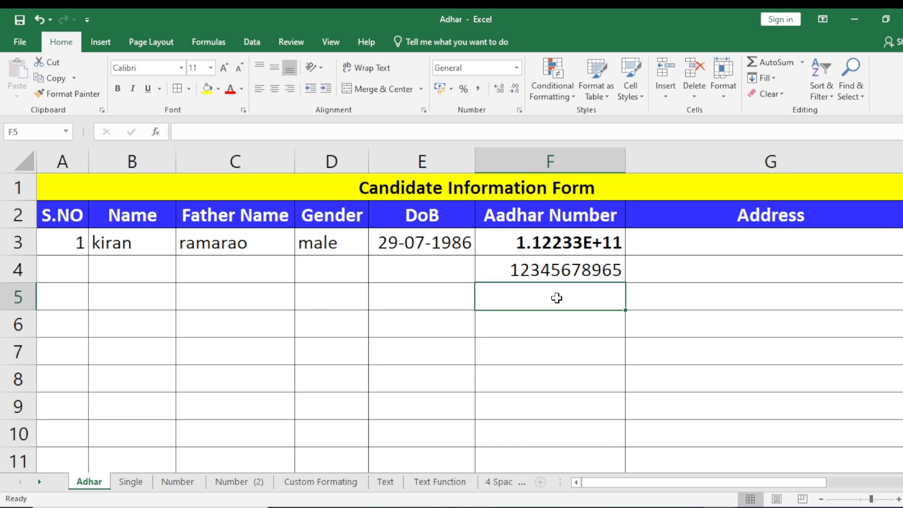
type("123")
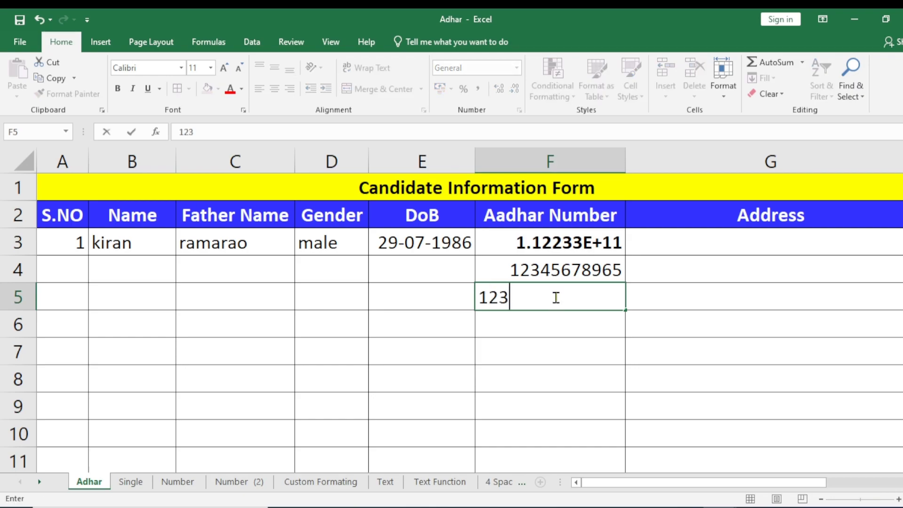
type("456789")
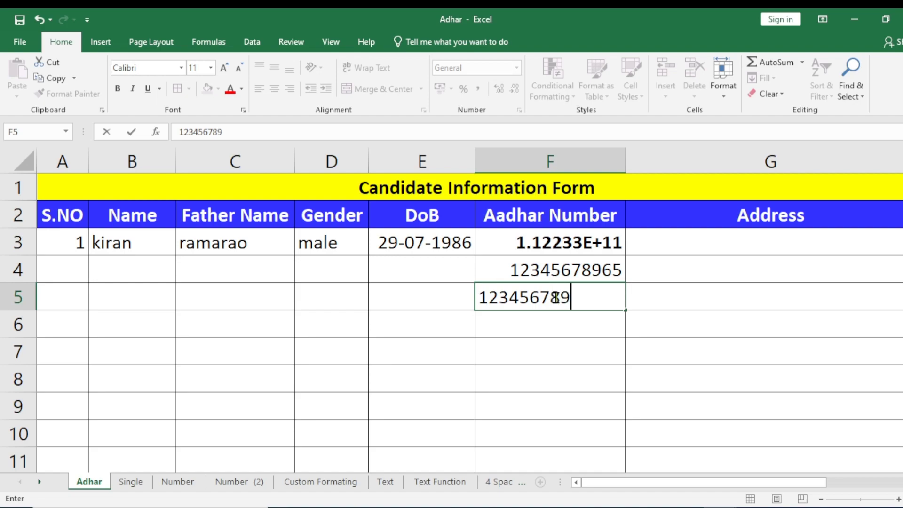
type("652")
key("Return")
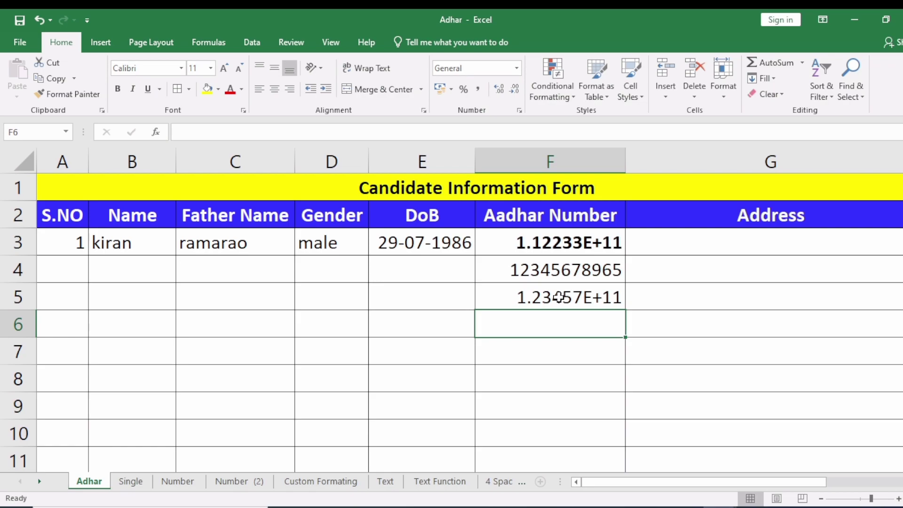
Go to the Single sheet with the '#1 Using Single Quotation' example.
key("ctrl+Page_Down")
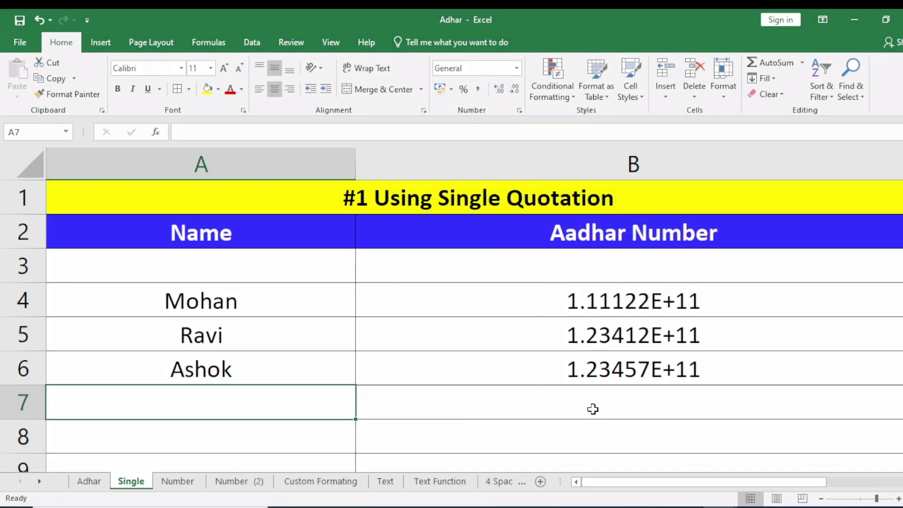
Prefix the Aadhar number in B4 with an apostrophe so all 12 digits show as text.
left_click(594, 379)
left_click(610, 309)
left_click(606, 368)
left_click(602, 303)
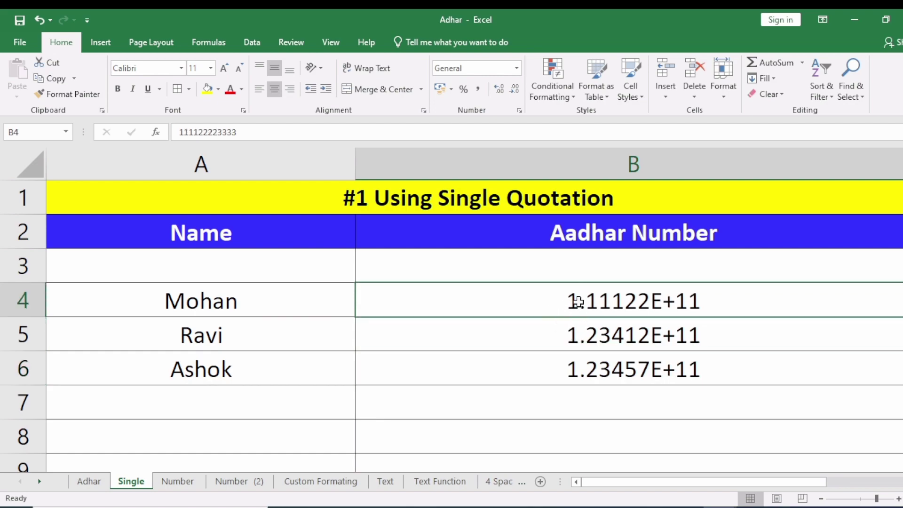
double_click(582, 301)
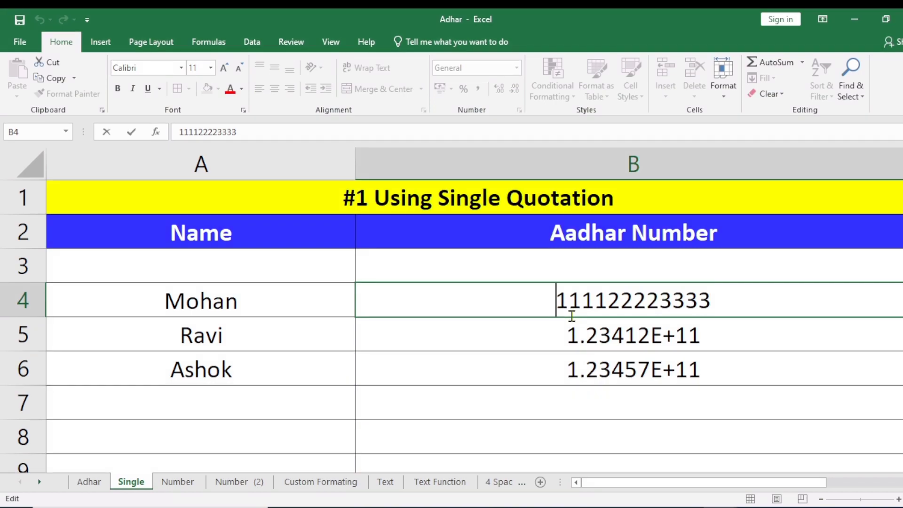
type("'")
key("Return")
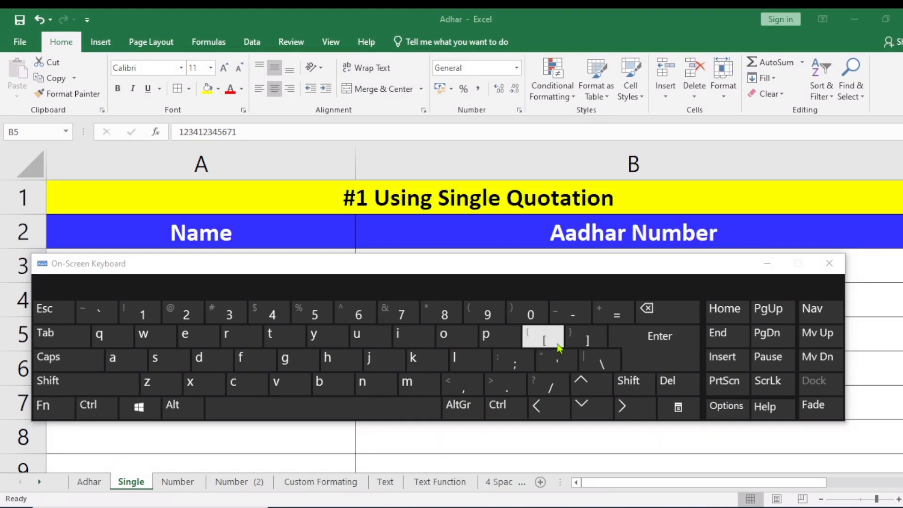
Put an apostrophe before the Aadhar numbers in B5 and B6 using the on-screen keyboard.
left_click_drag(672, 266, 651, 390)
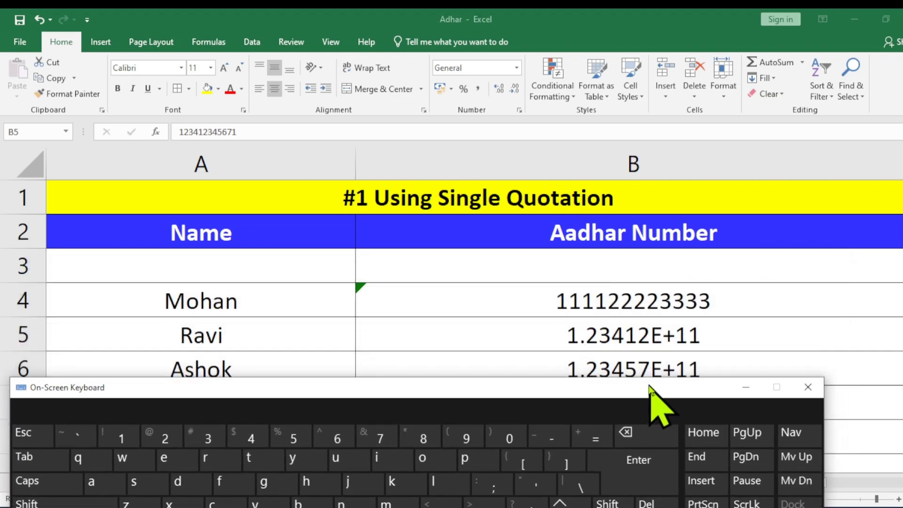
double_click(594, 331)
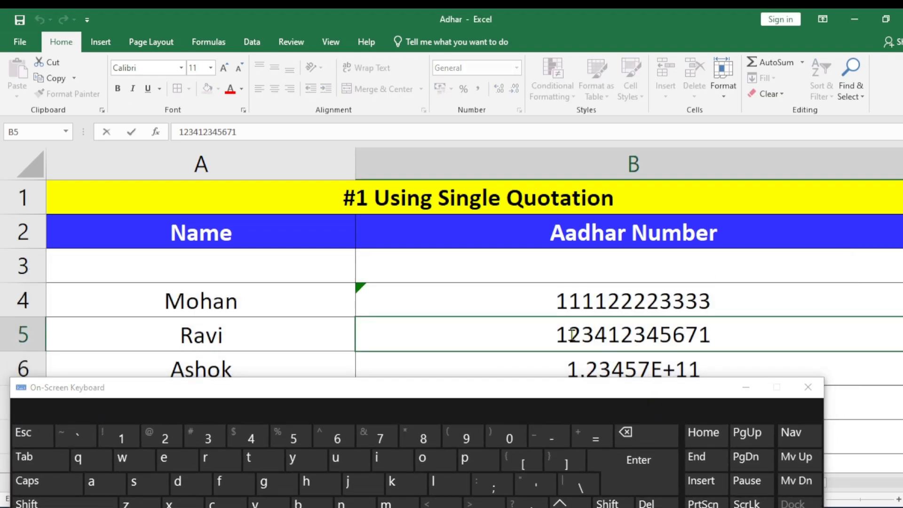
left_click(557, 335)
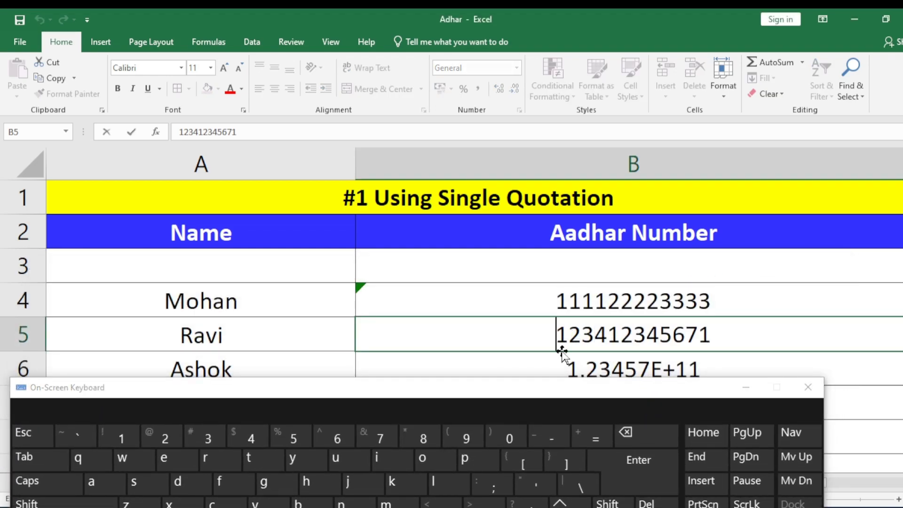
left_click(538, 493)
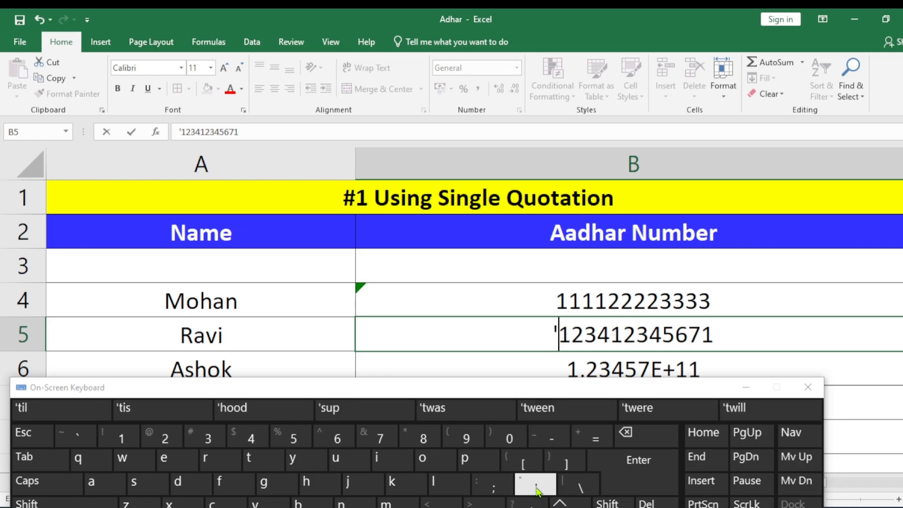
left_click(632, 467)
left_click_drag(573, 395, 585, 161)
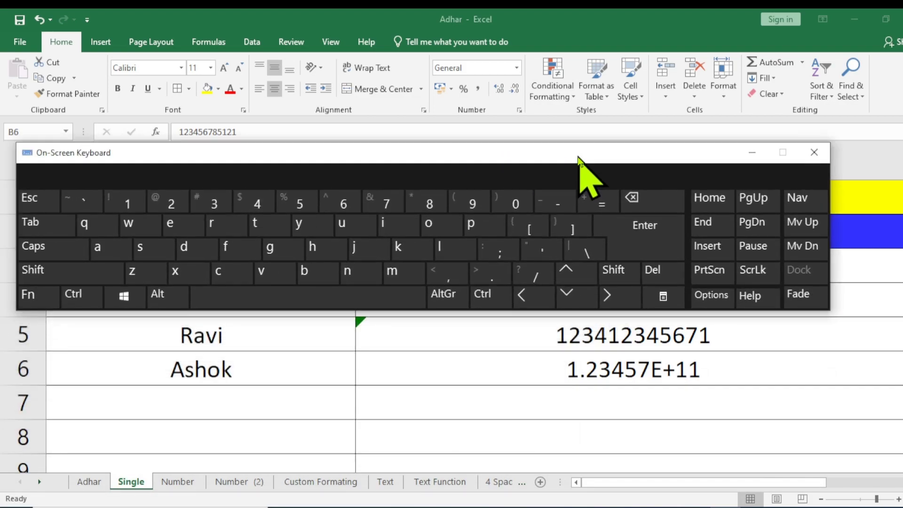
double_click(567, 372)
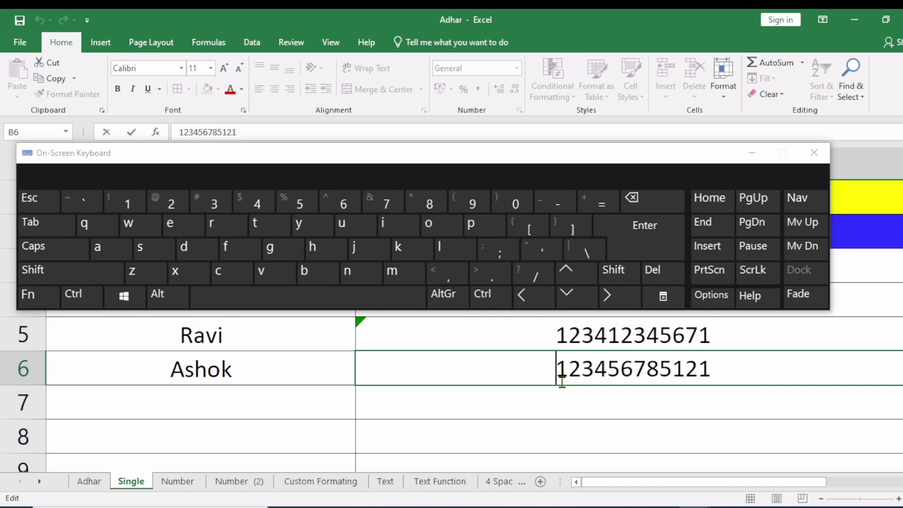
left_click(537, 252)
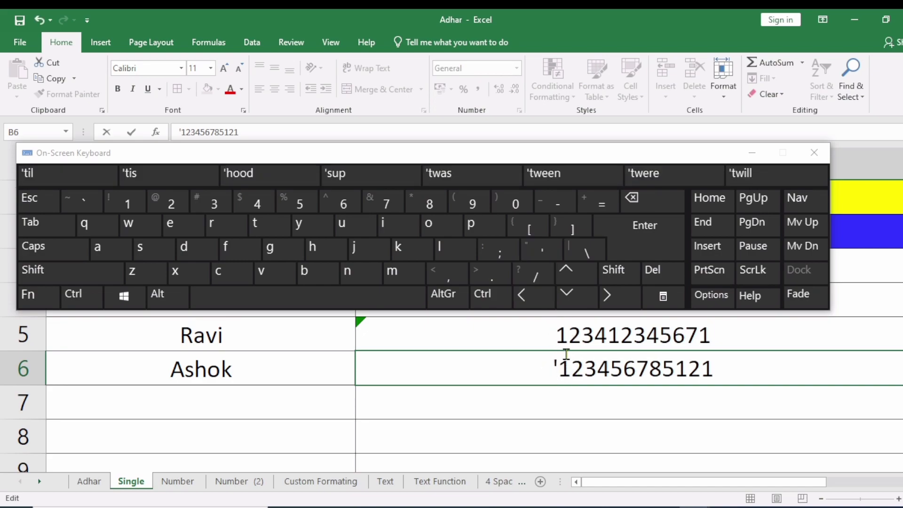
left_click(630, 238)
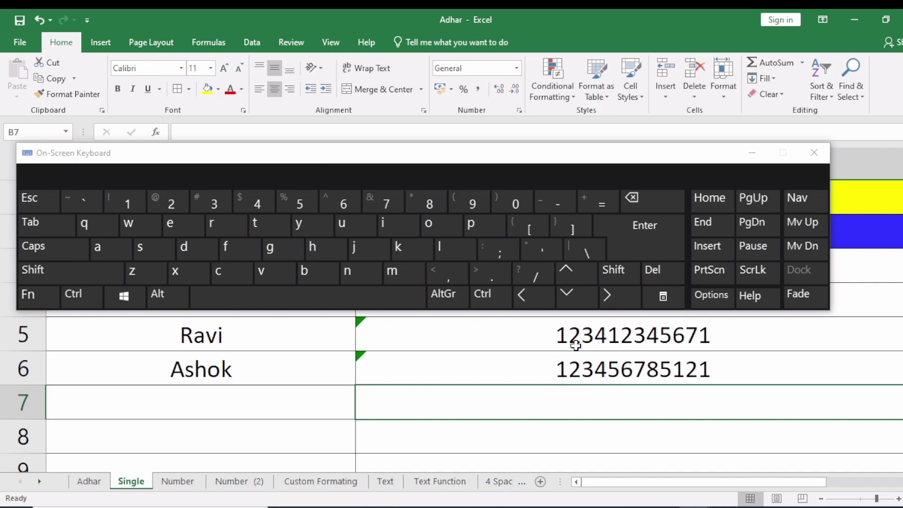
left_click(813, 152)
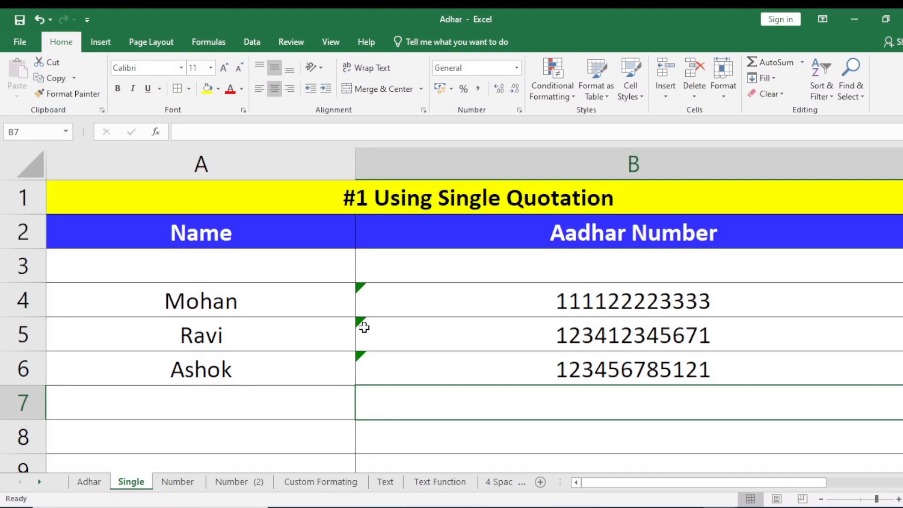
Ignore the number-stored-as-text errors on B4:B6.
left_click(362, 296)
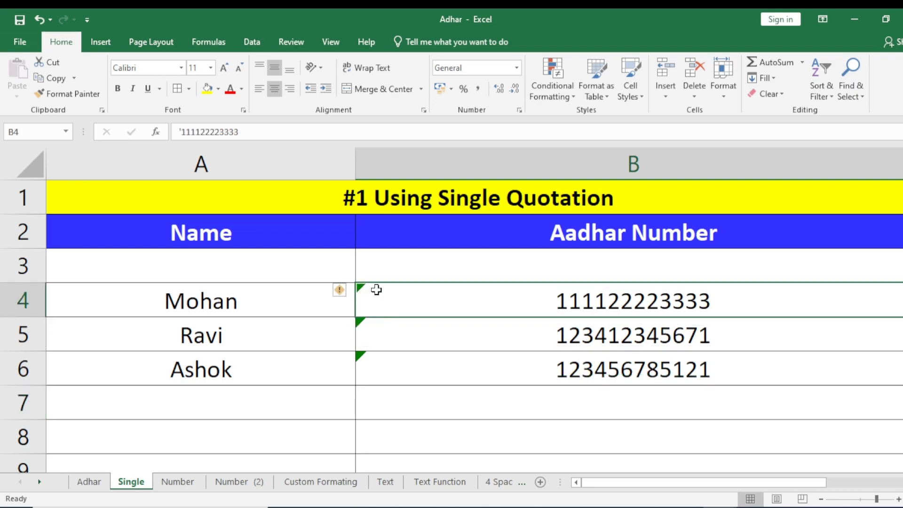
left_click(409, 362)
left_click_drag(382, 298, 380, 358)
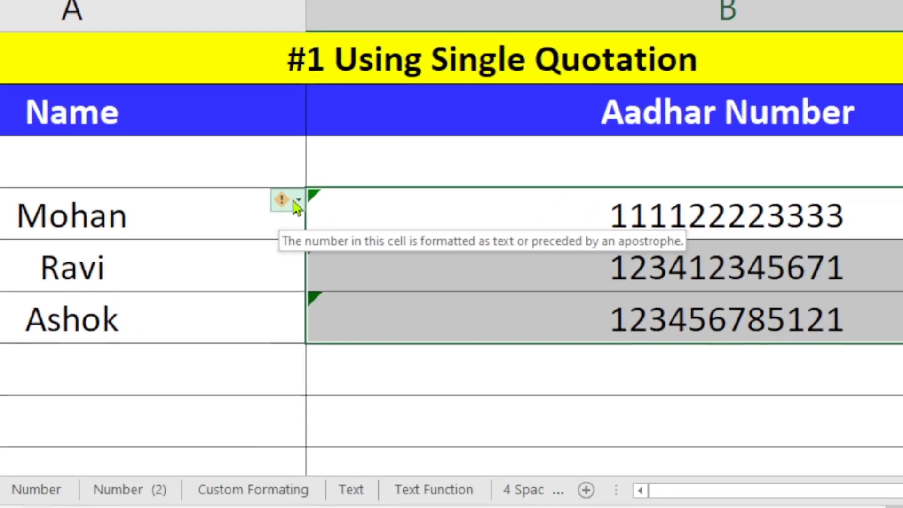
left_click(350, 291)
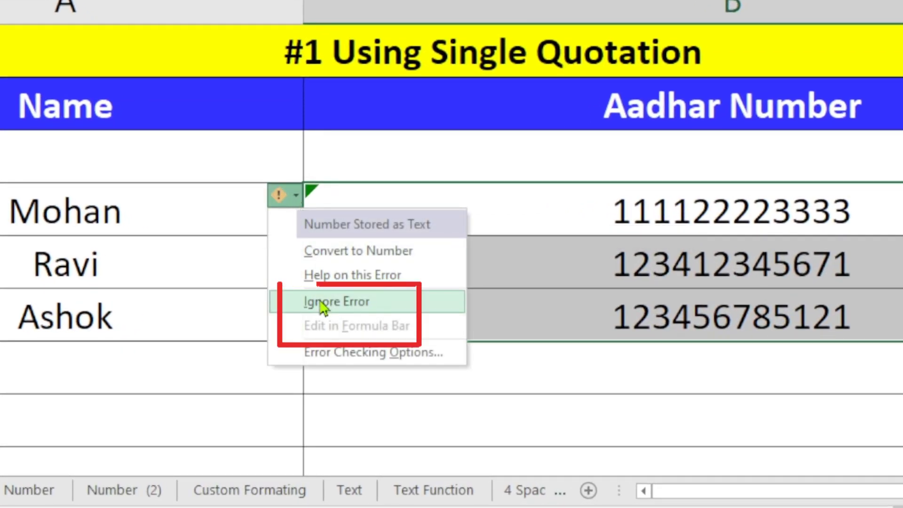
left_click(359, 305)
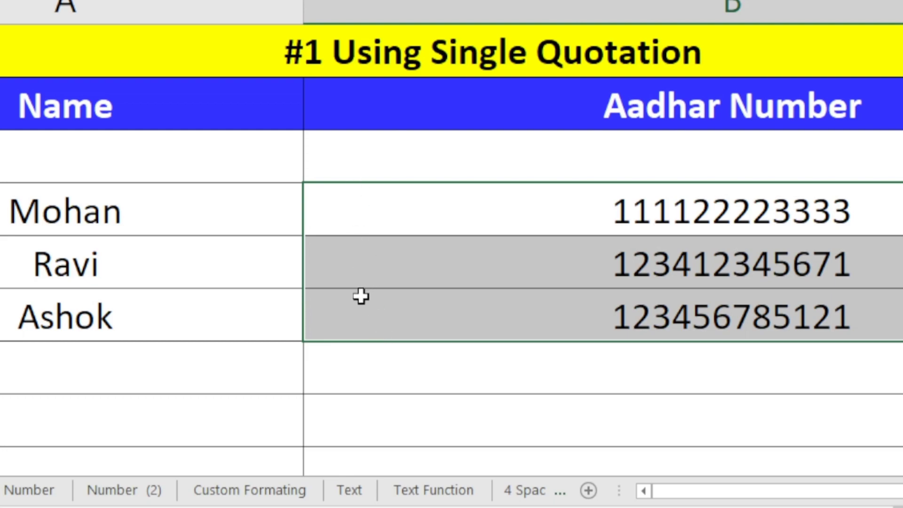
left_click(372, 324)
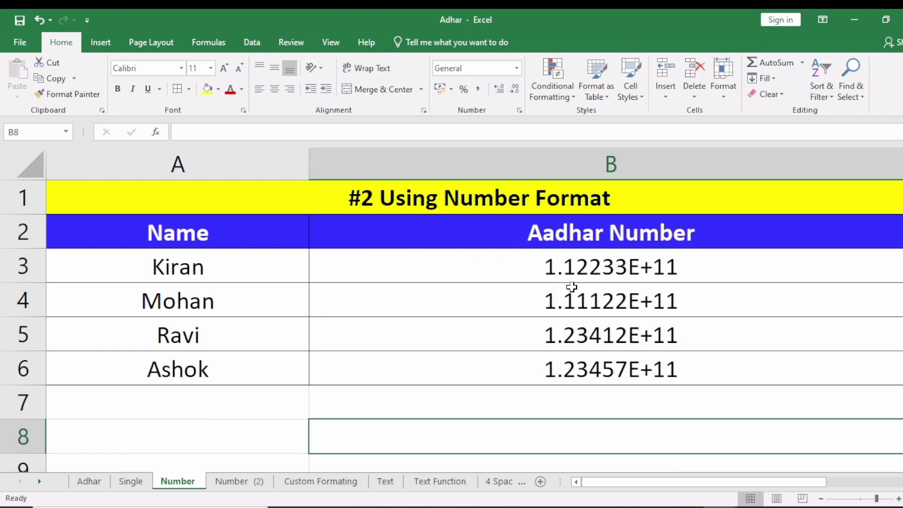
Apply the Number format to B3:B6 so the Aadhar numbers show in full with .00.
left_click_drag(611, 267, 663, 368)
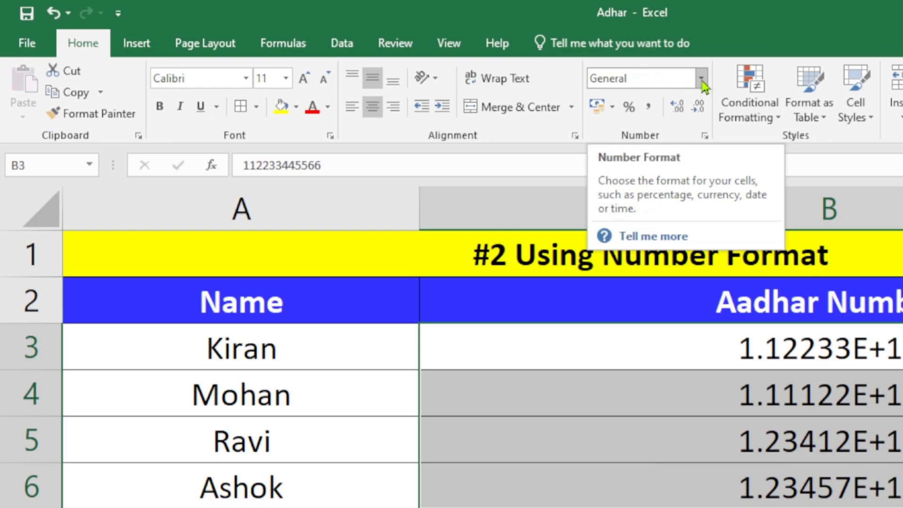
left_click(701, 80)
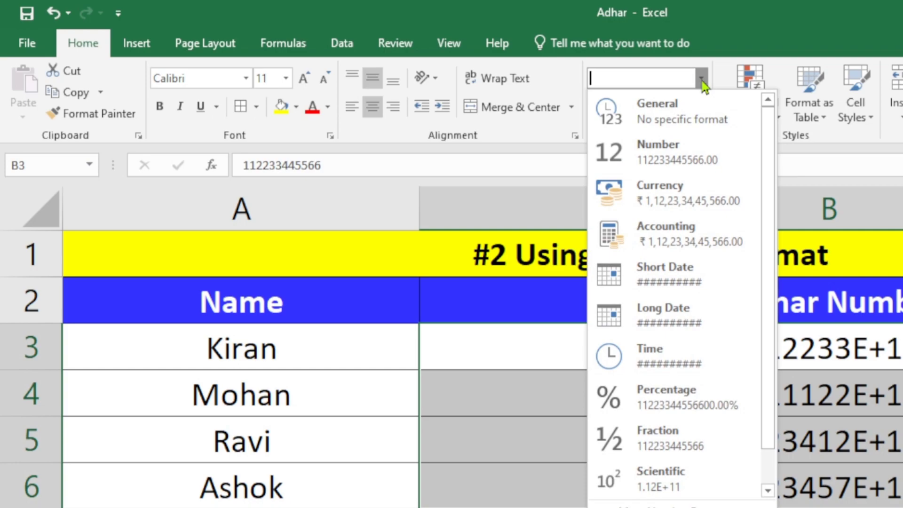
left_click(686, 160)
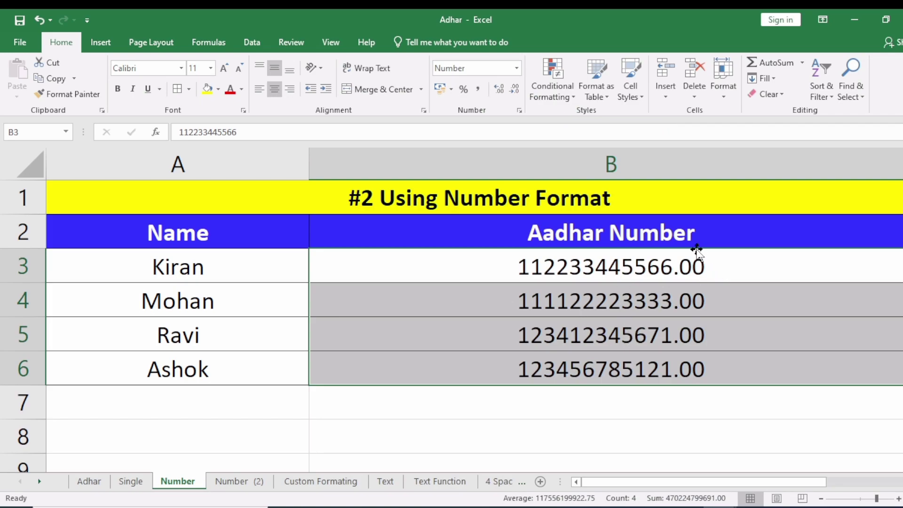
left_click(632, 440)
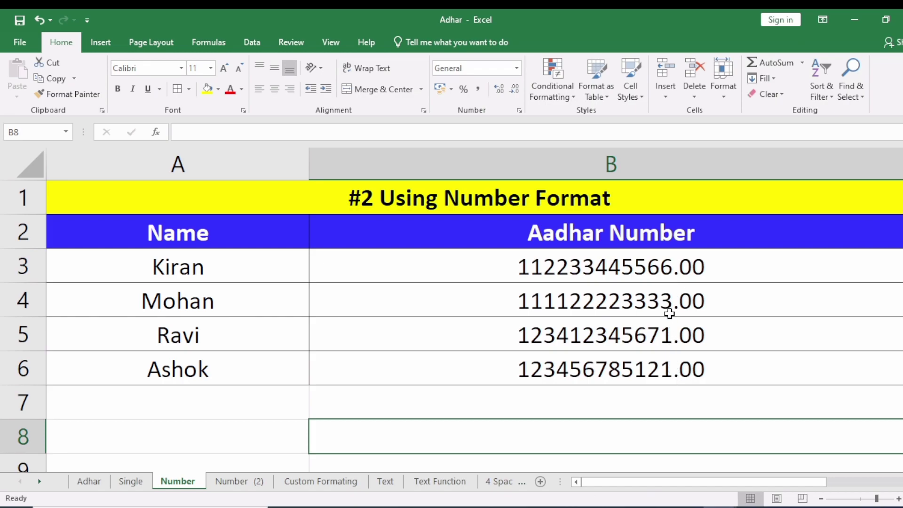
Decrease the decimals on B3:B6 twice to remove both decimal places.
left_click_drag(649, 266, 647, 369)
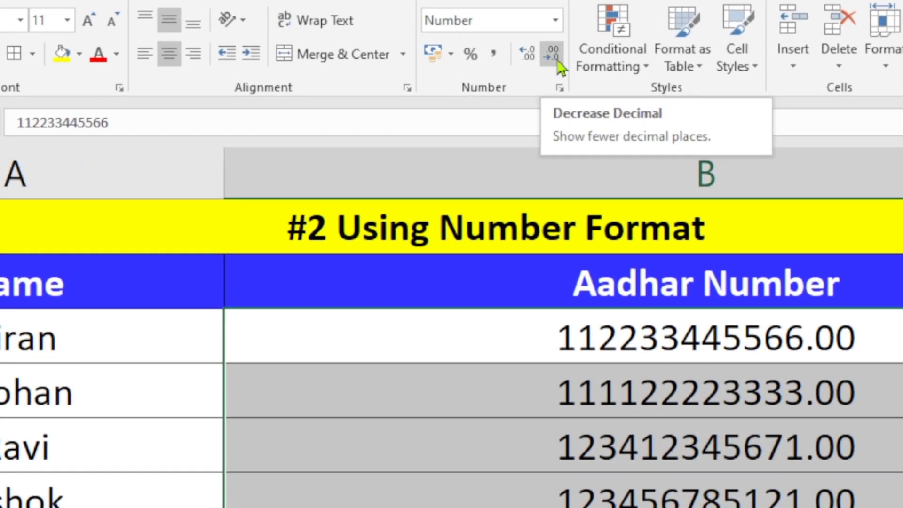
left_click(517, 93)
left_click(559, 62)
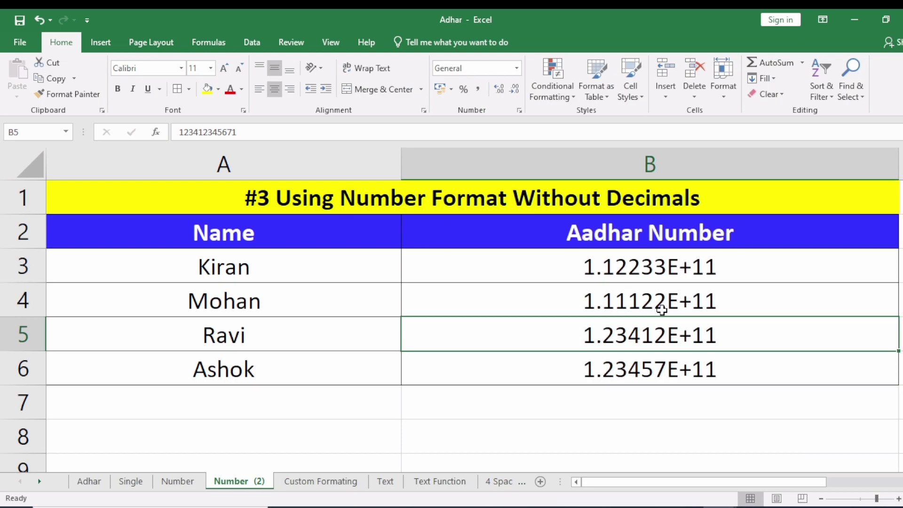
Format B3:B6 as Number with 0 decimal places through Format Cells.
left_click_drag(625, 258, 623, 363)
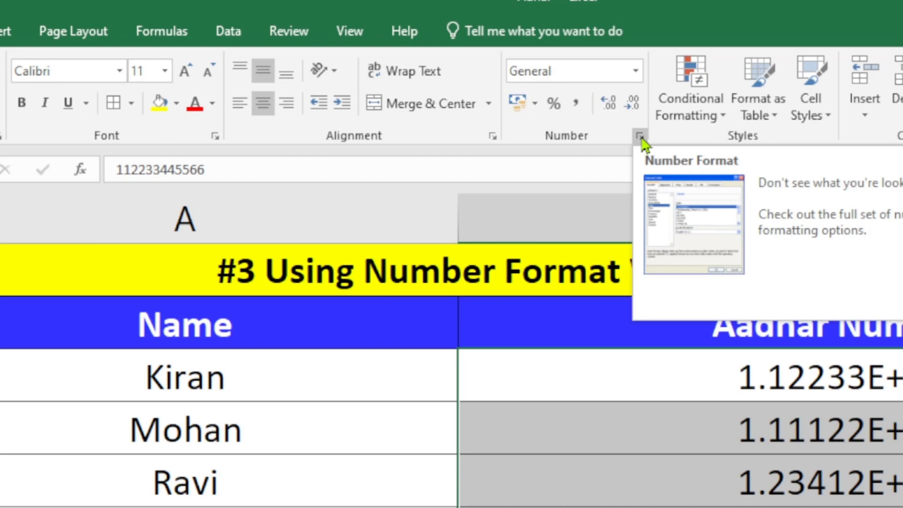
left_click(641, 137)
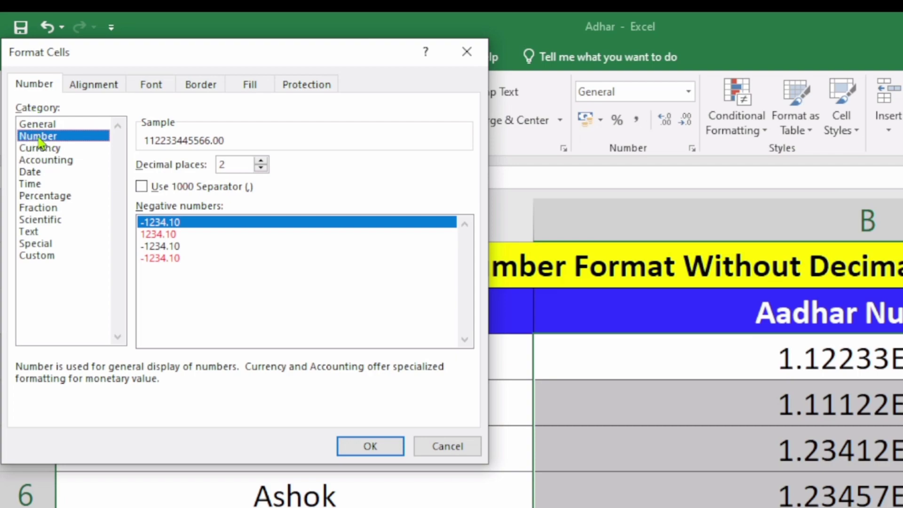
left_click_drag(246, 61, 320, 198)
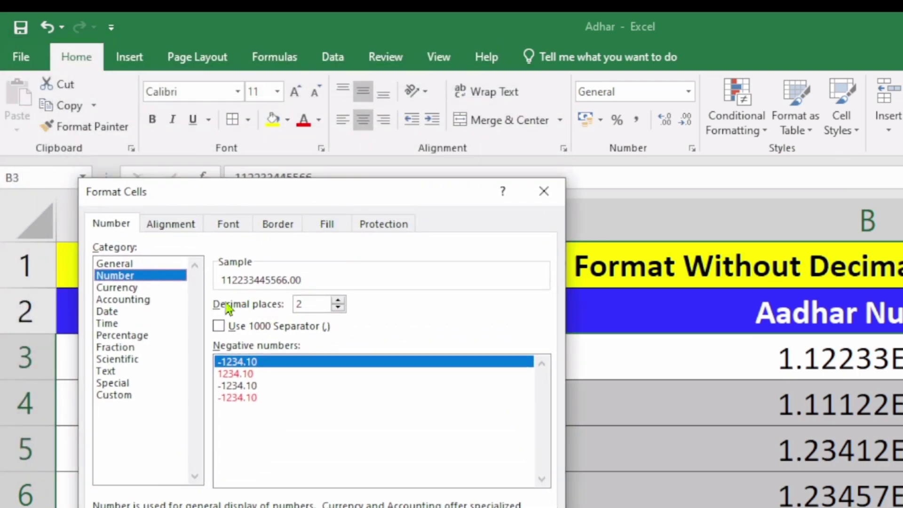
left_click(310, 304)
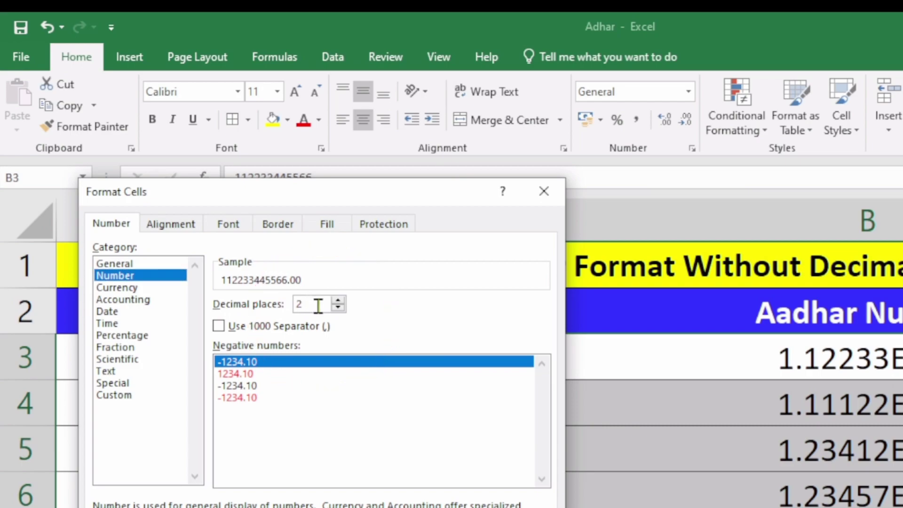
key("BackSpace")
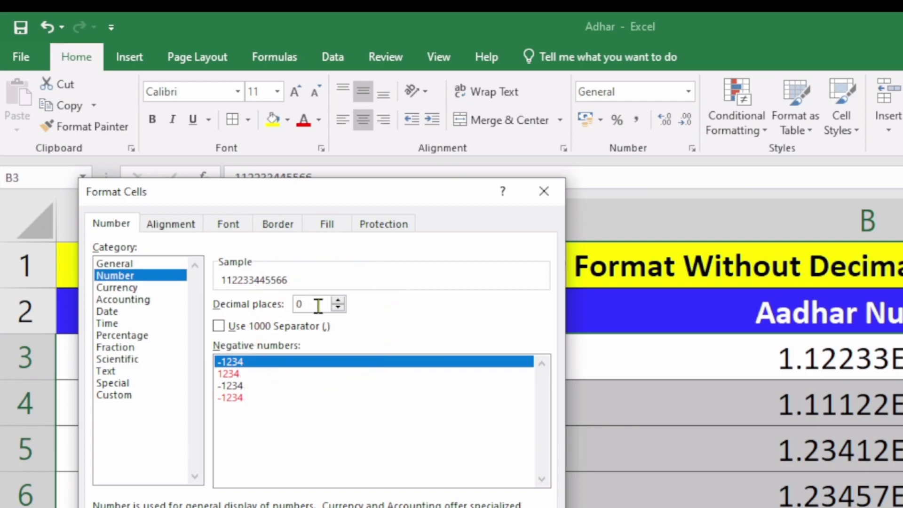
key("Return")
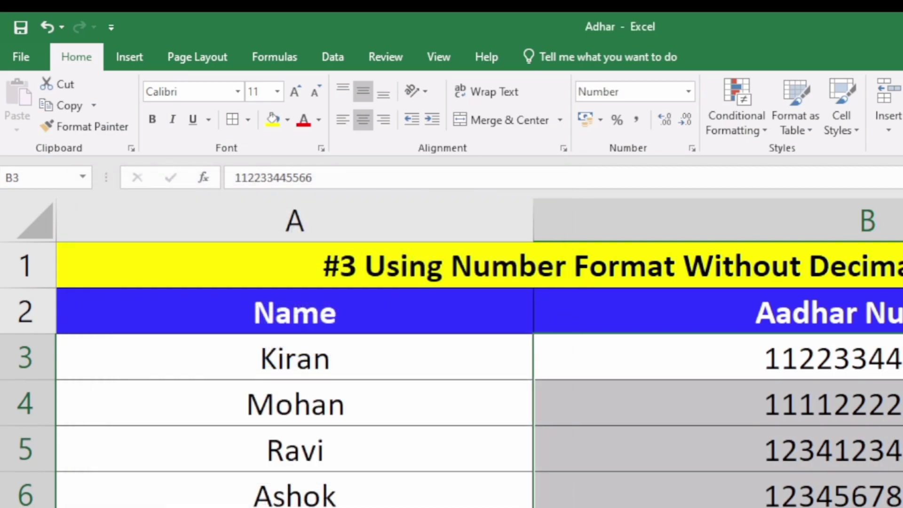
left_click(649, 403)
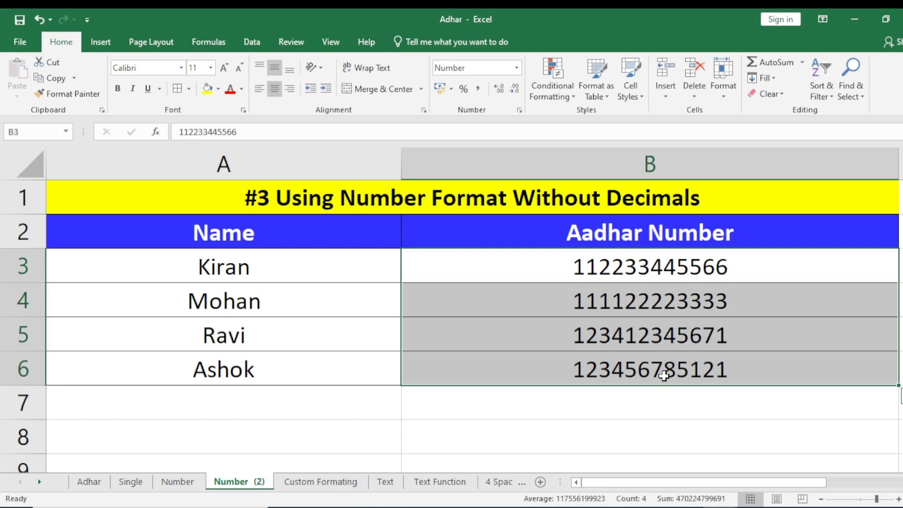
left_click(338, 489)
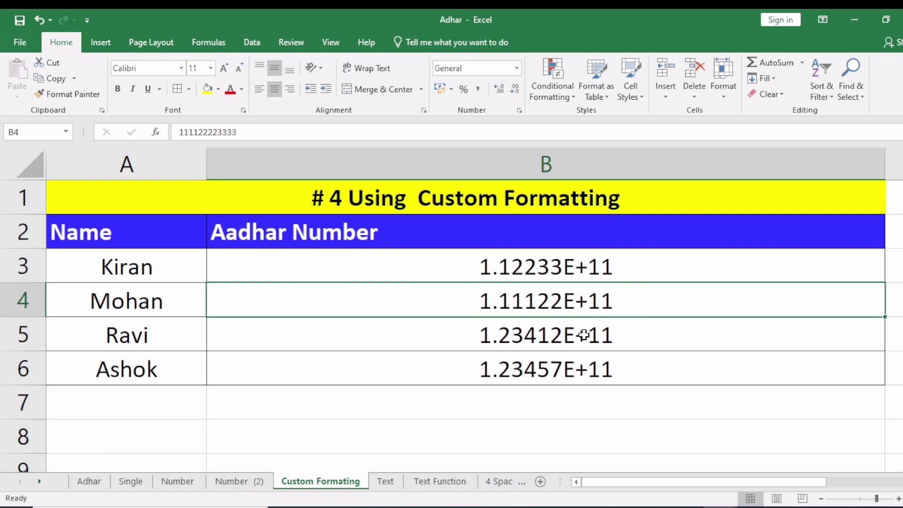
Apply the custom number format 0 to B3:B6 on the Custom Formating sheet.
left_click(635, 357)
left_click_drag(539, 265, 542, 368)
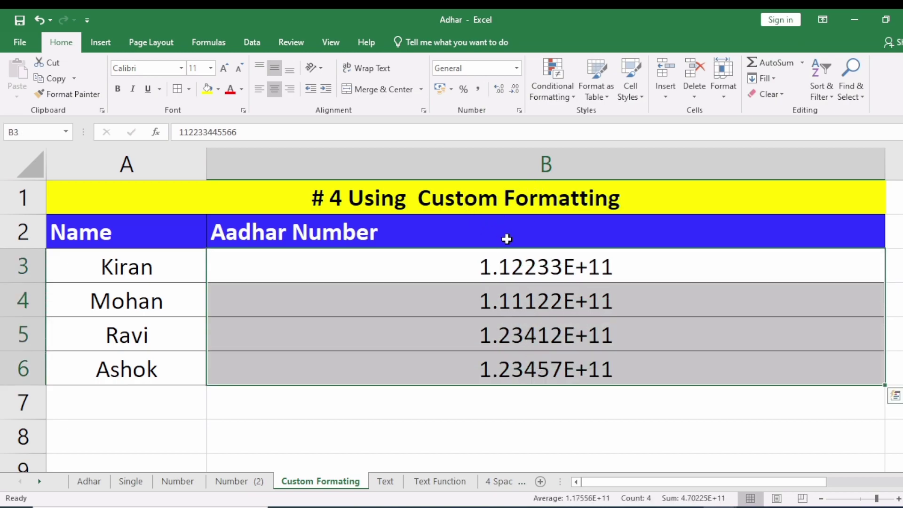
left_click(519, 112)
left_click_drag(126, 150, 315, 193)
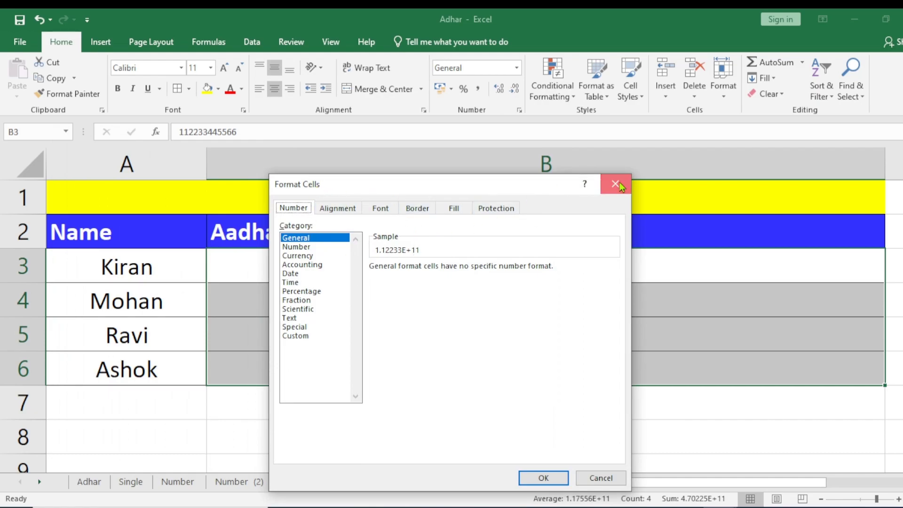
left_click(617, 183)
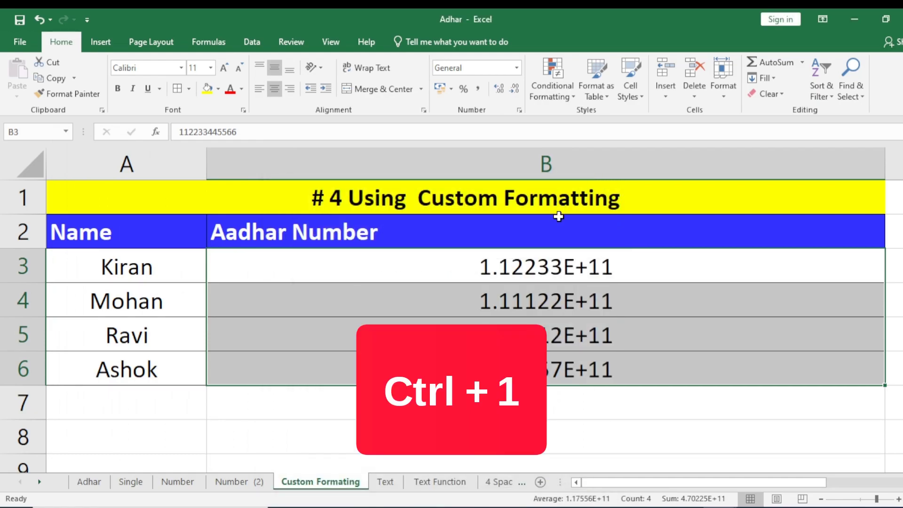
key("ctrl+1")
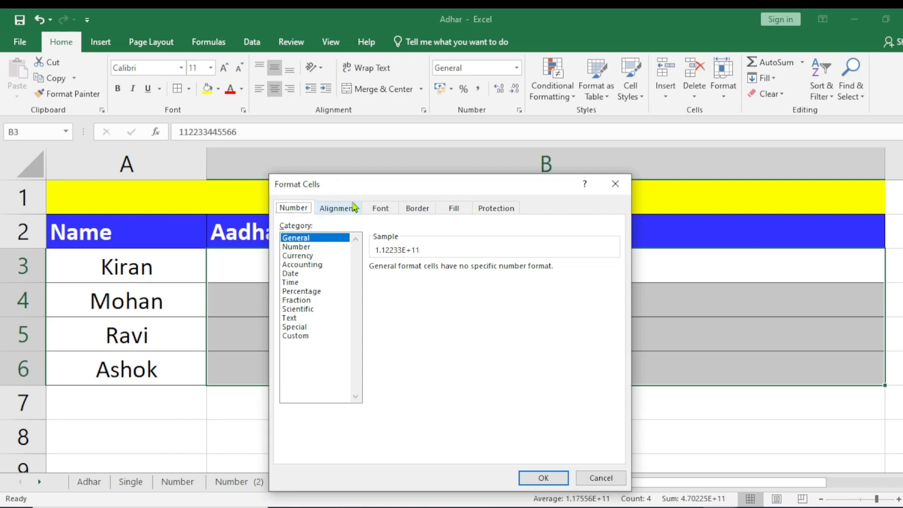
left_click_drag(365, 185, 363, 133)
left_click(304, 286)
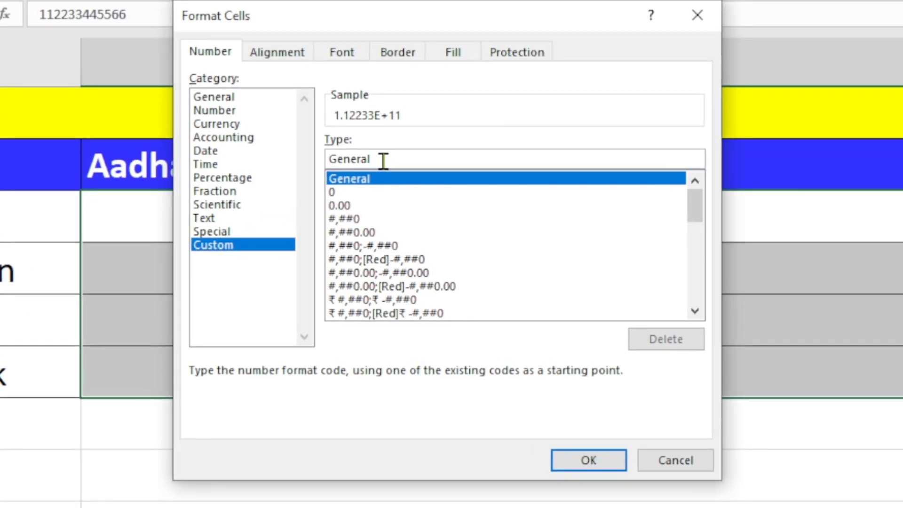
key("BackSpace")
key("BackSpace")
key("BackSpace")
key("BackSpace")
key("BackSpace")
key("BackSpace")
key("BackSpace")
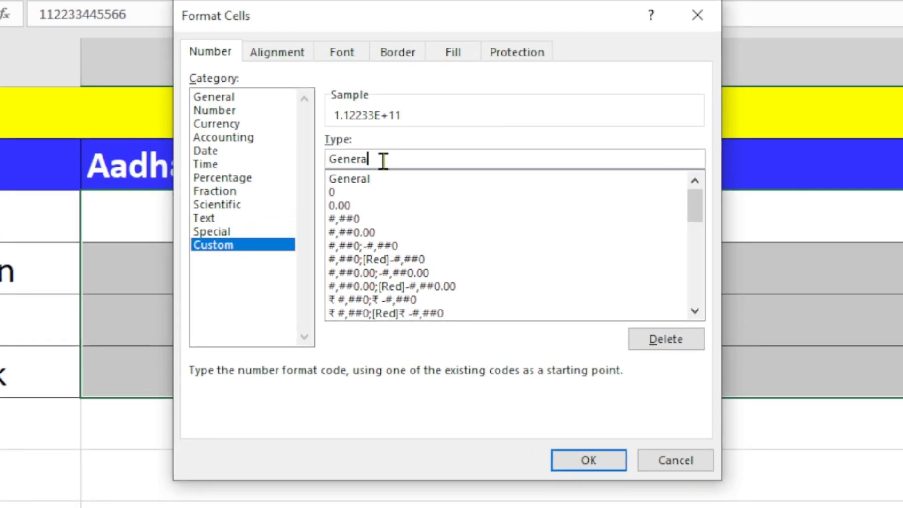
type("0")
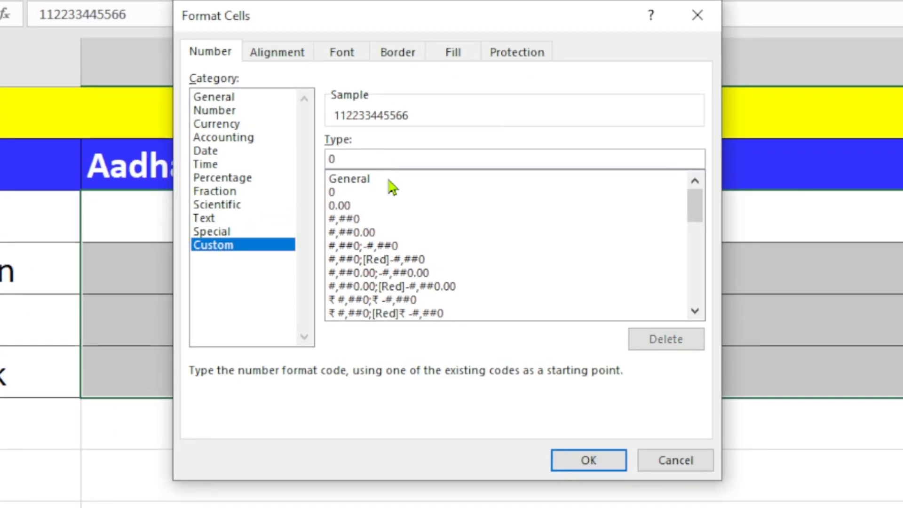
left_click(585, 461)
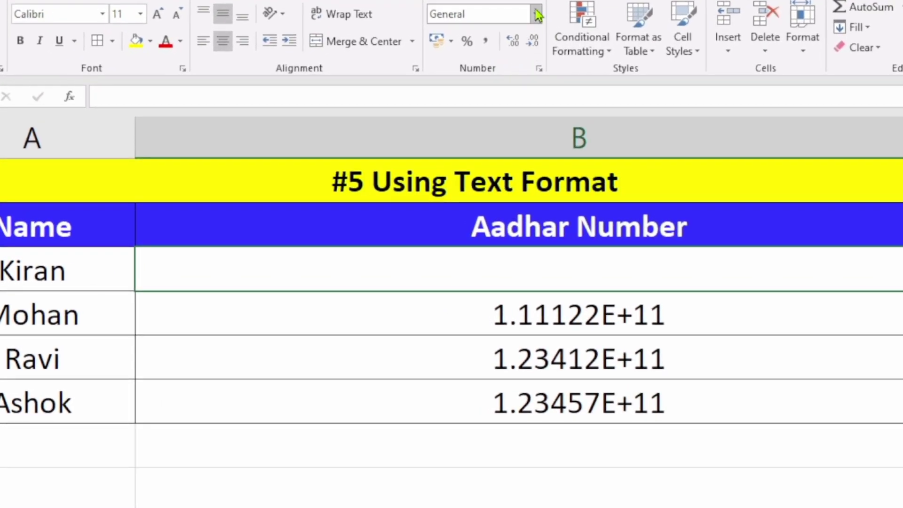
Give B3 the Text number format and re-enter the 12-digit Aadhar number so it displays in full.
left_click(517, 68)
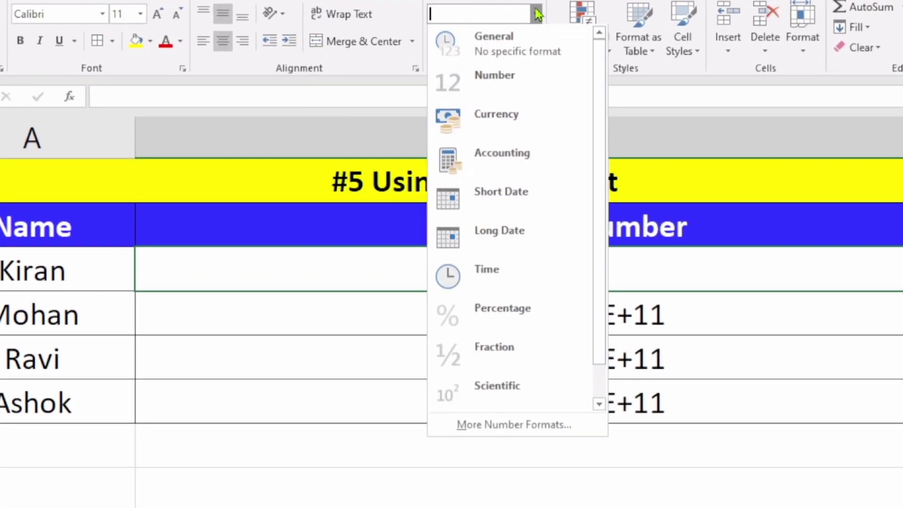
left_click_drag(600, 308, 596, 351)
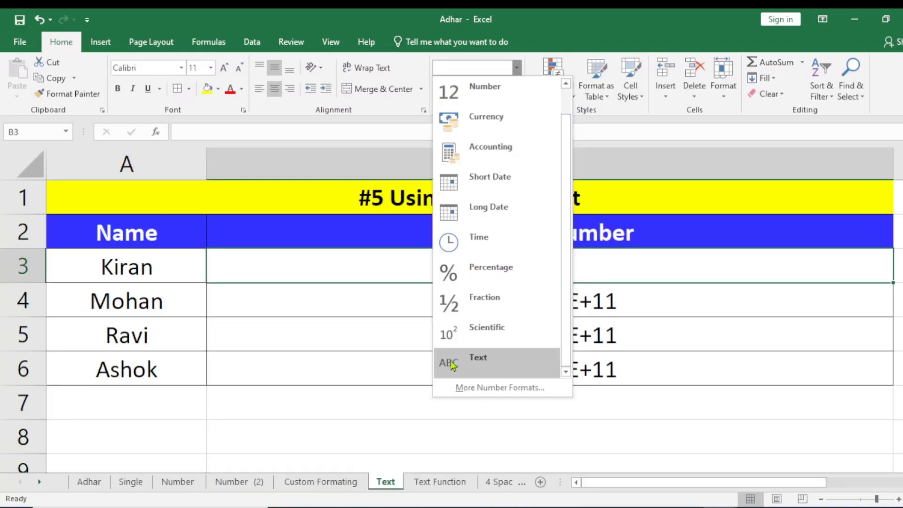
left_click(494, 365)
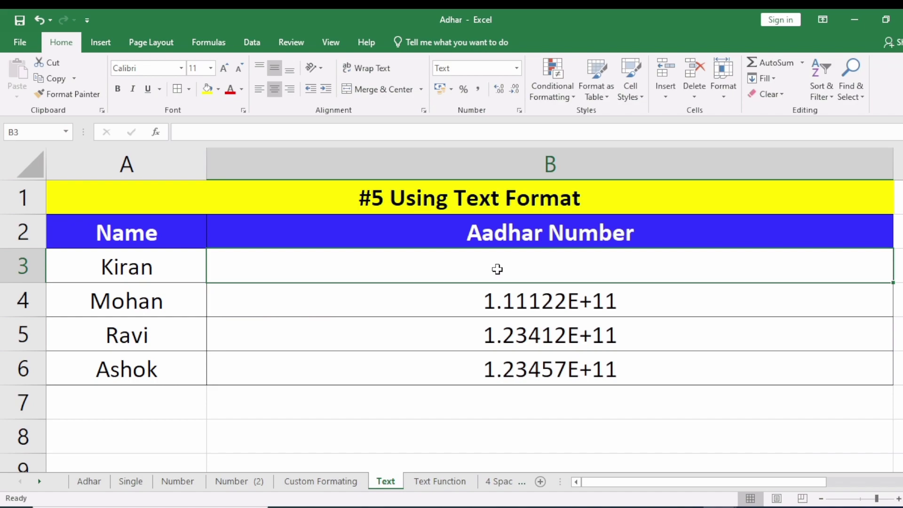
type("11")
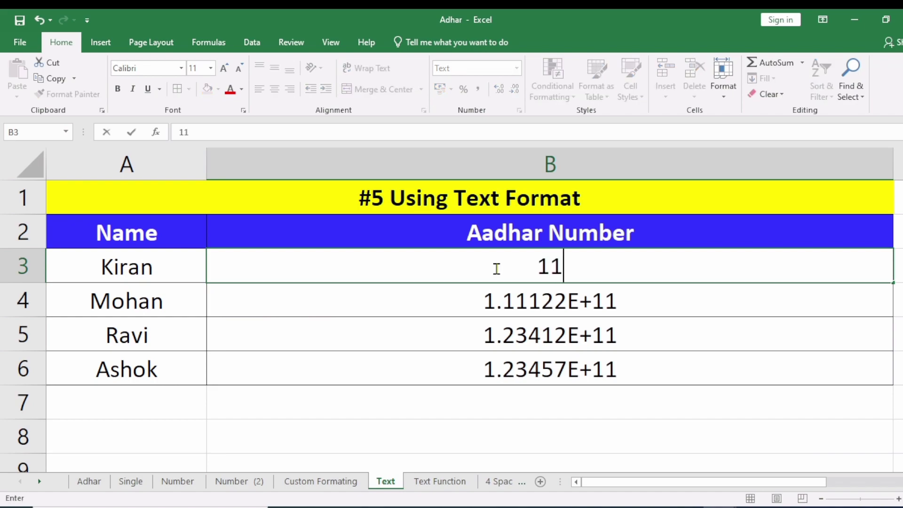
type("2233")
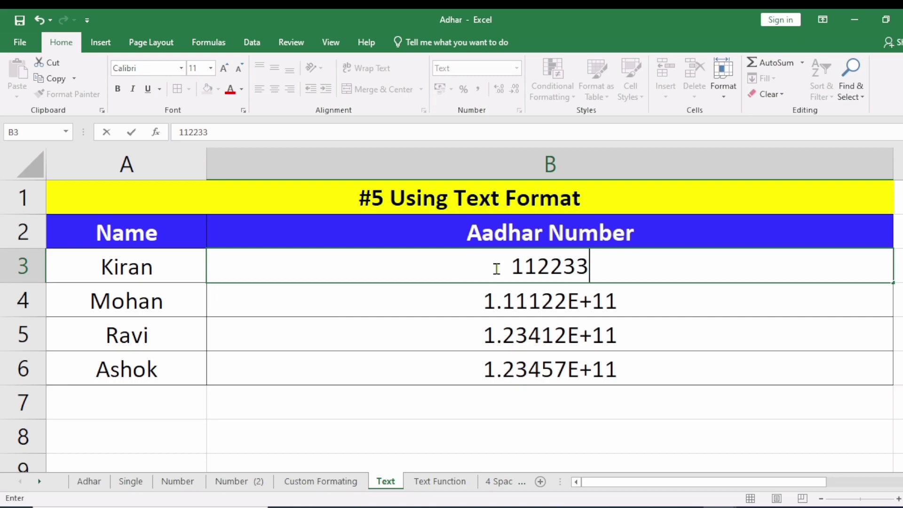
type("445566")
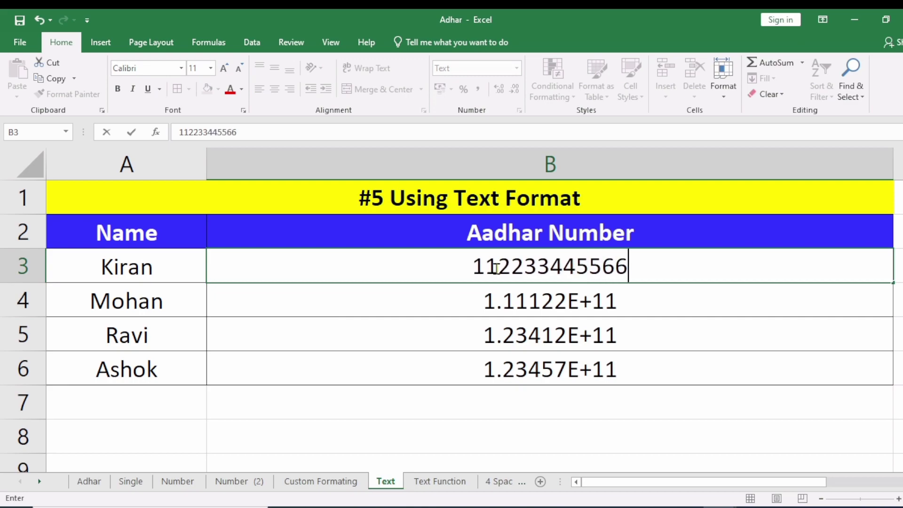
key("Return")
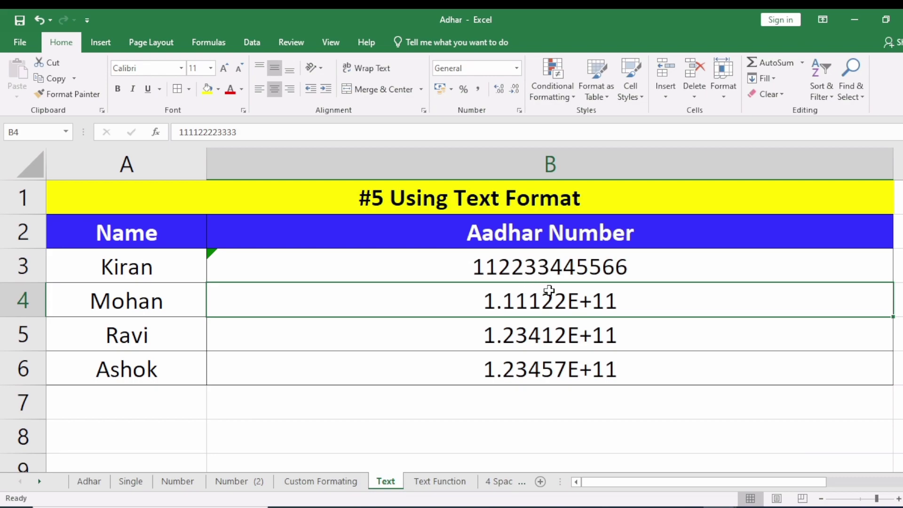
Format cells B4:B6 as Text through Format Cells.
left_click_drag(544, 312, 574, 363)
left_click(578, 369)
left_click(568, 301)
left_click_drag(568, 300, 563, 369)
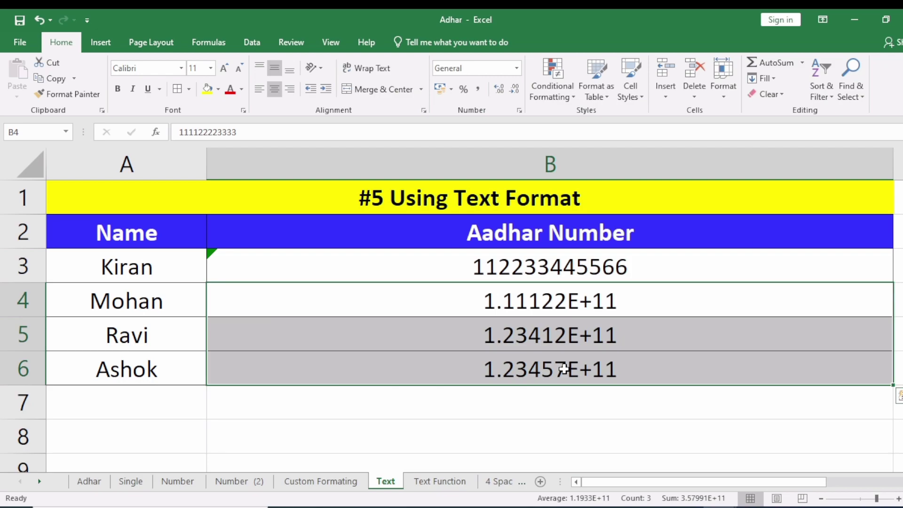
key("ctrl+1")
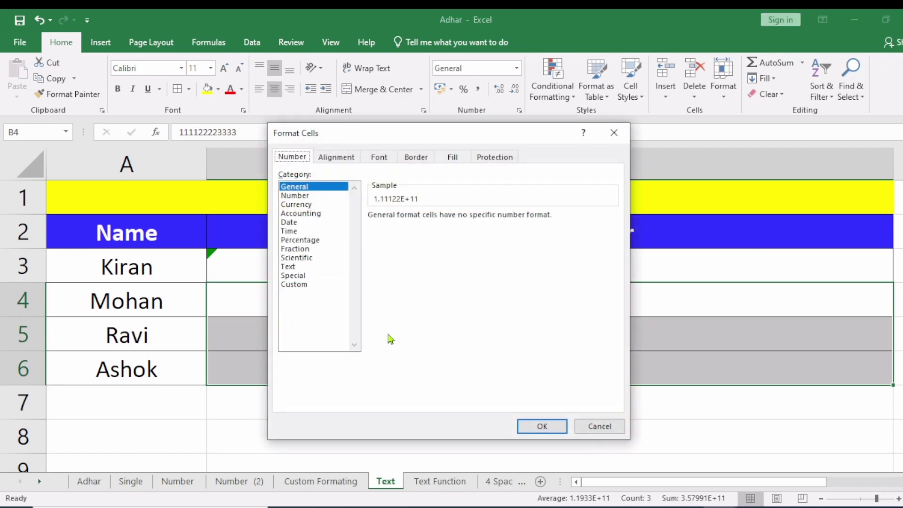
left_click(292, 267)
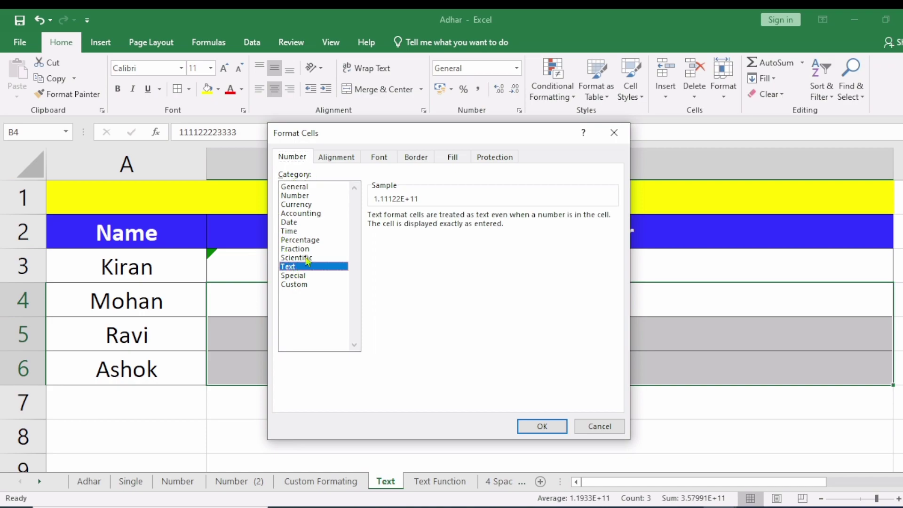
left_click(547, 426)
left_click(550, 424)
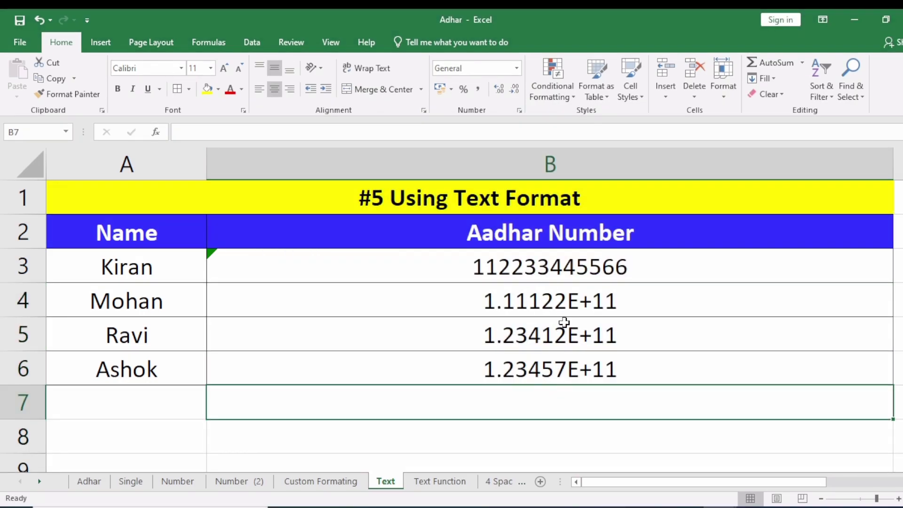
Re-commit the Aadhar number in B4 as text and fill it down to B6.
double_click(509, 307)
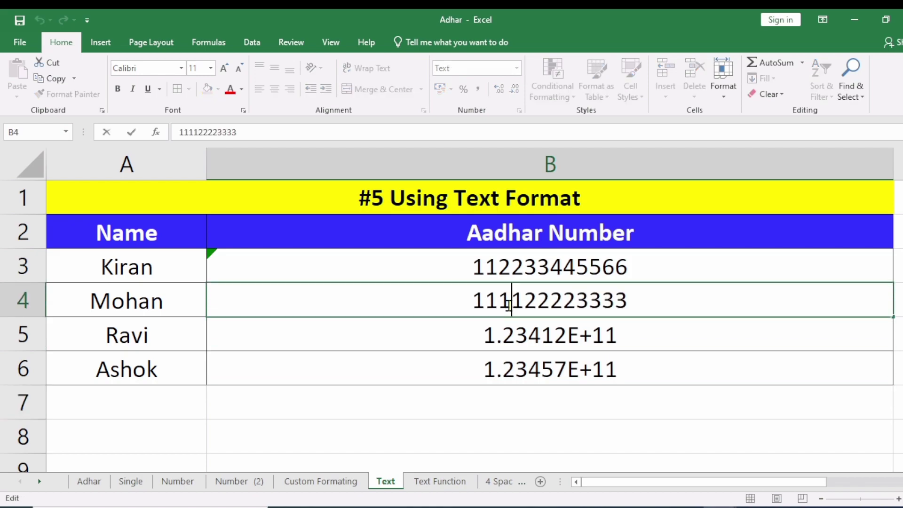
key("Return")
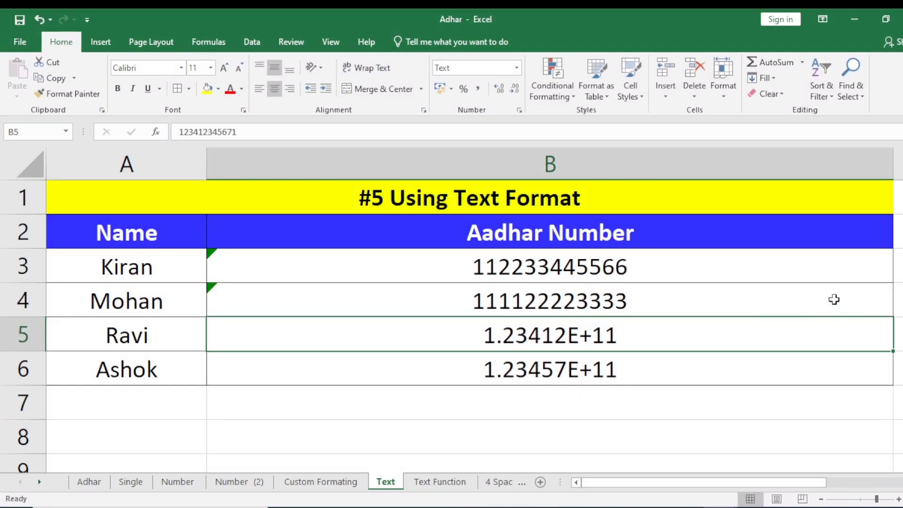
left_click(832, 299)
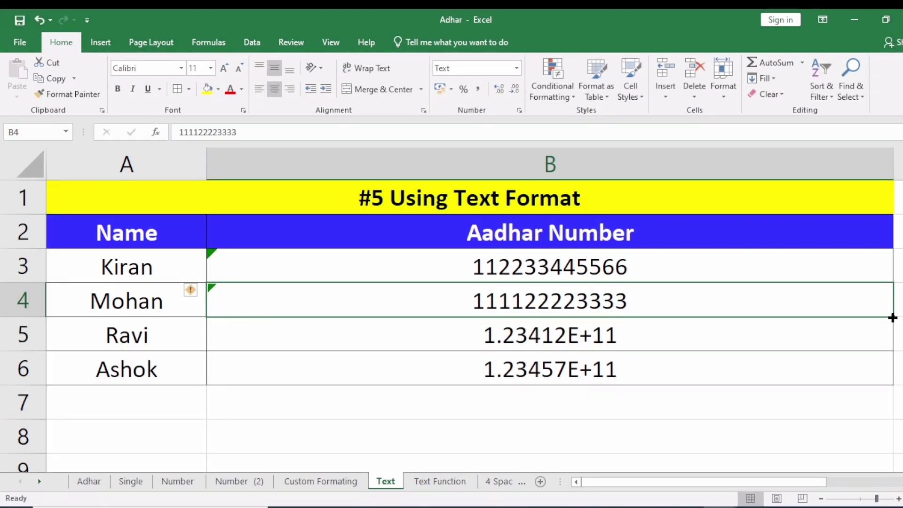
left_click_drag(892, 318, 893, 382)
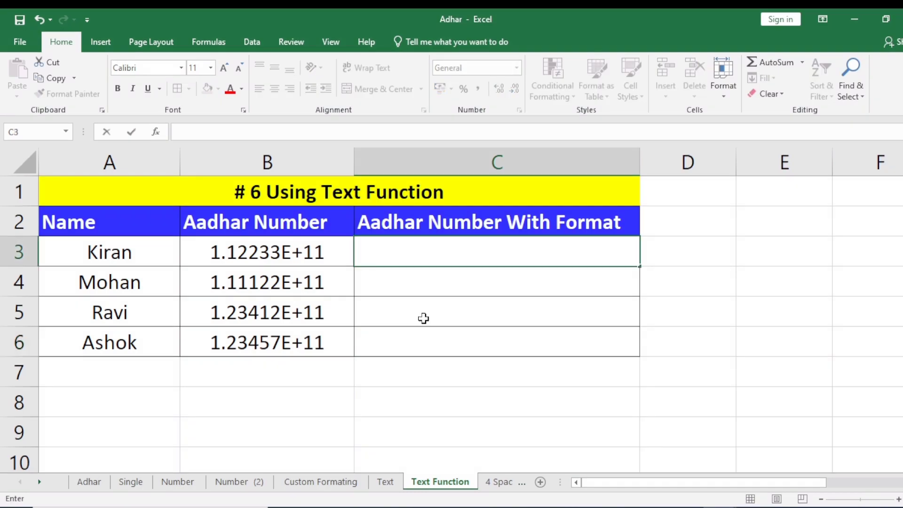
type("=text")
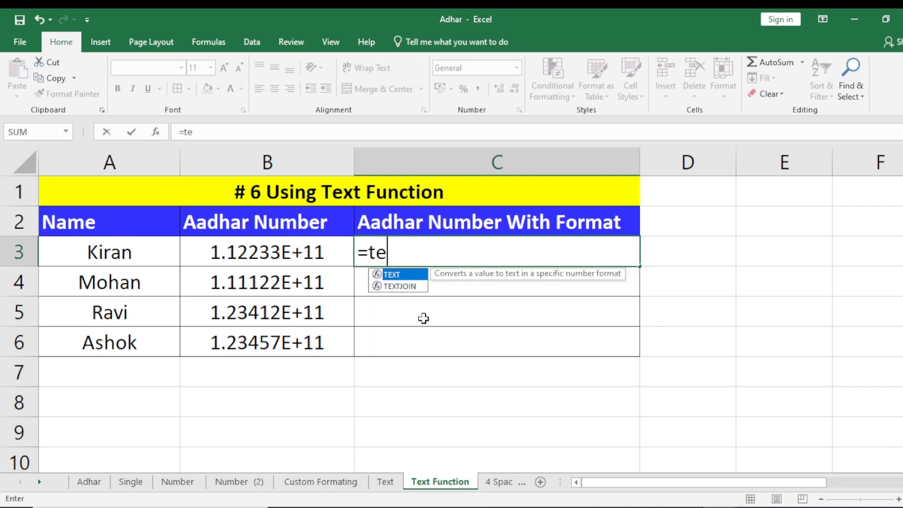
type("(")
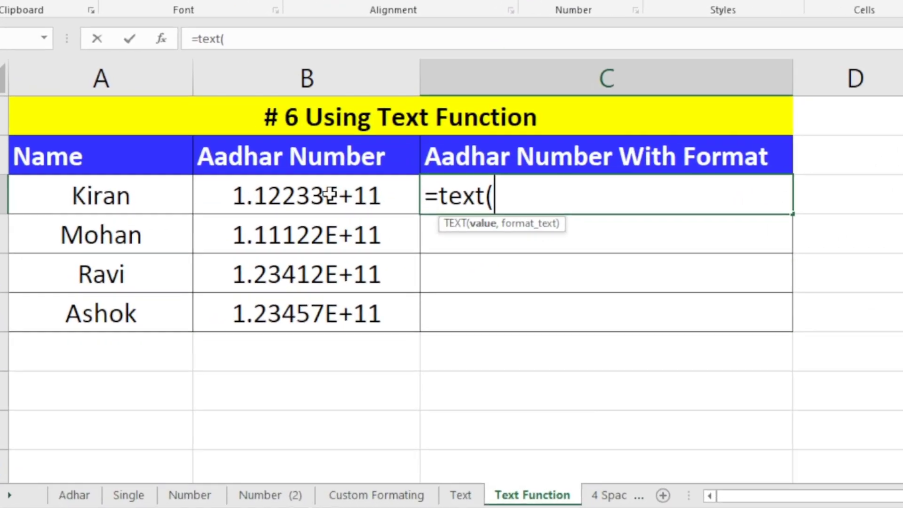
left_click(328, 197)
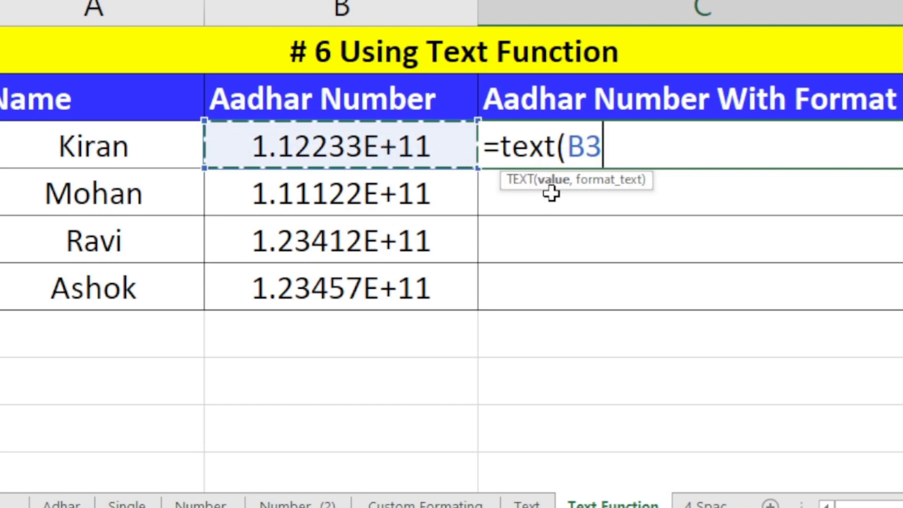
type(",")
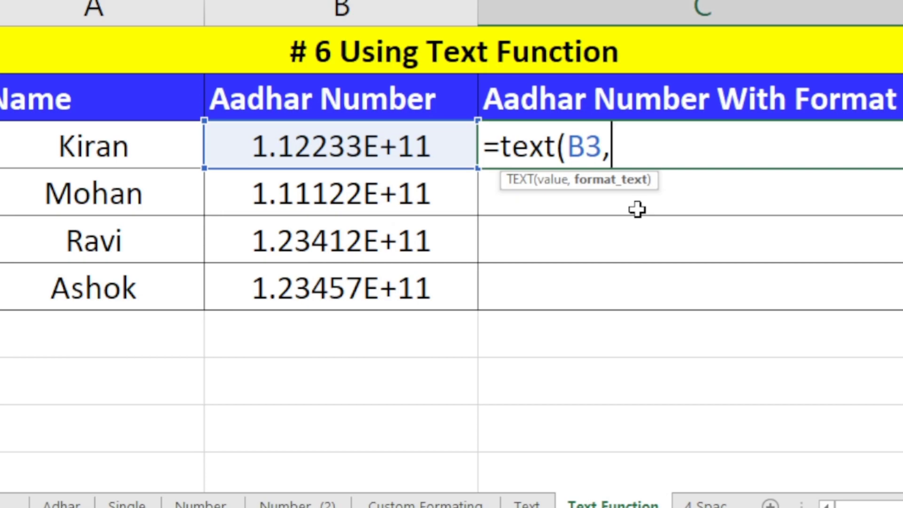
type("000000000000")
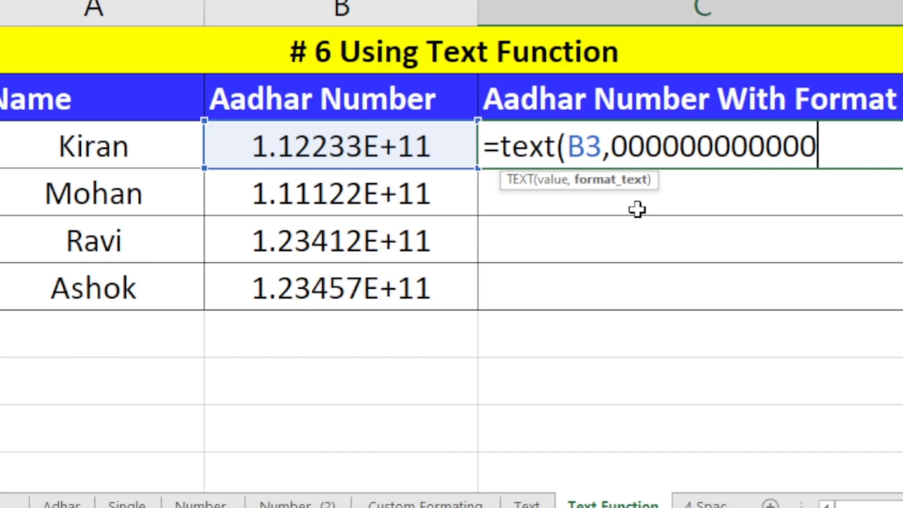
left_click(611, 162)
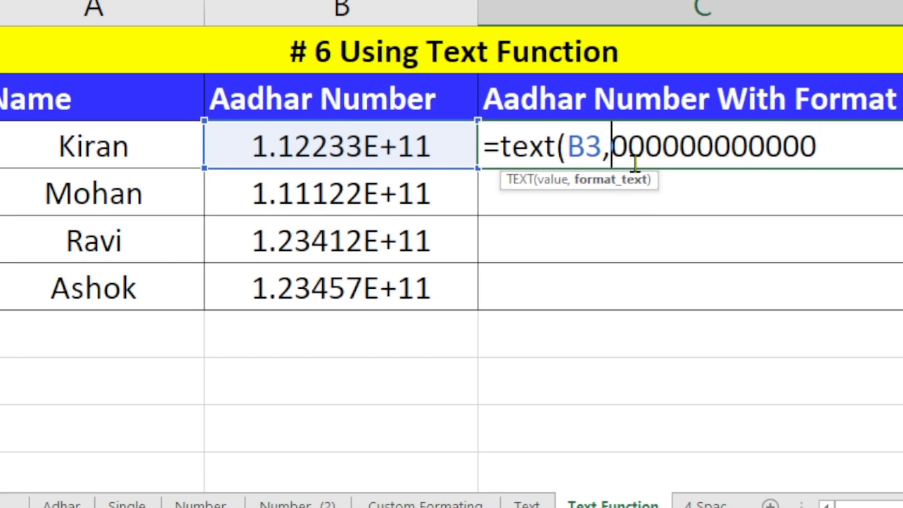
type("\"")
left_click(831, 153)
type("\"")
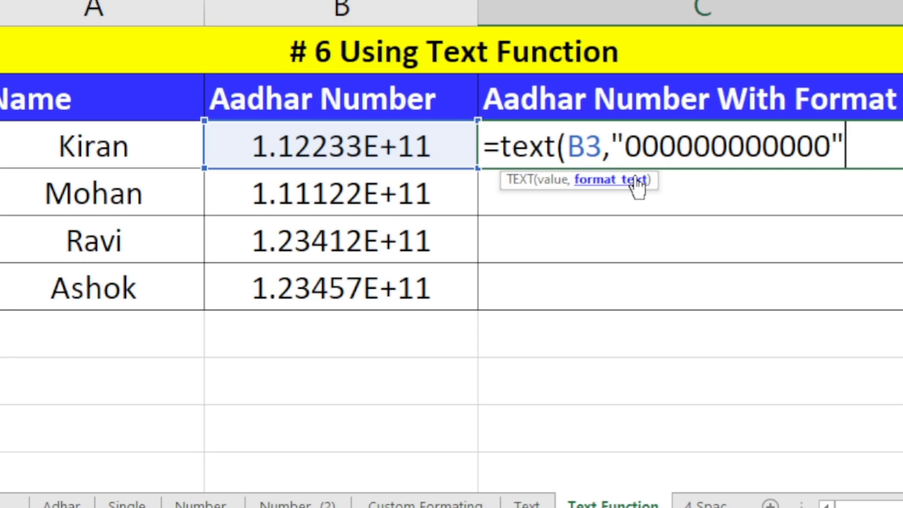
type(")")
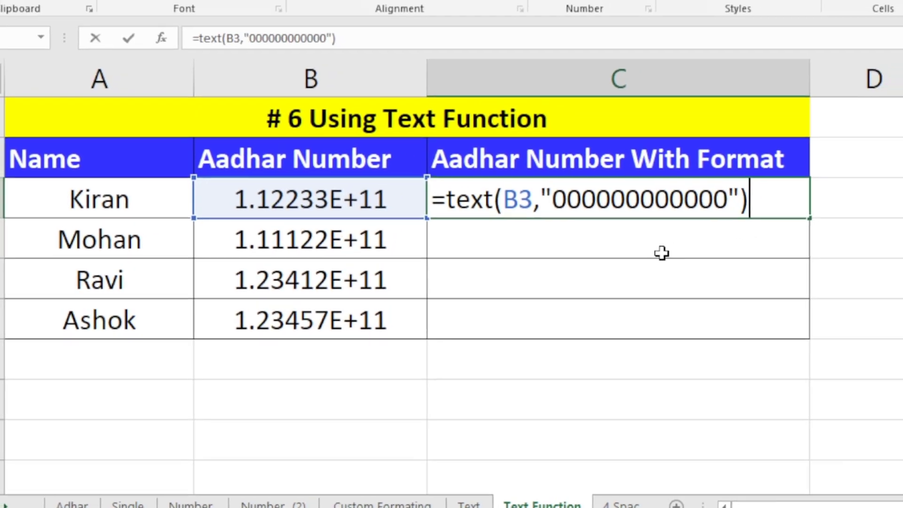
key("Return")
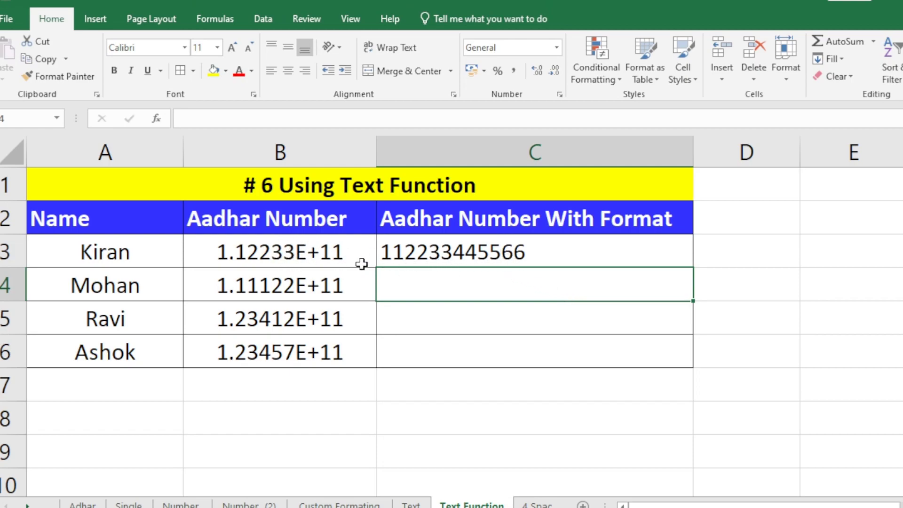
Copy the C3 TEXT formula down to C6, then move to the 4 Spaces sheet.
left_click(484, 249)
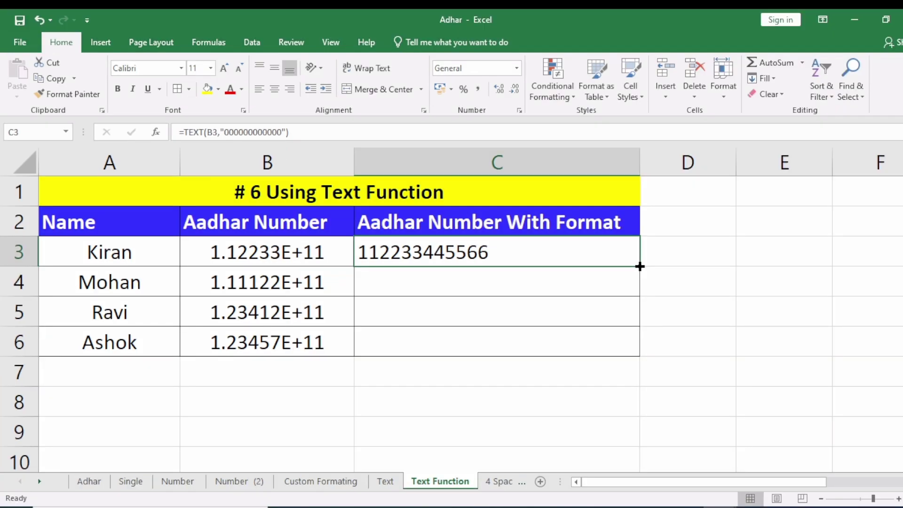
double_click(639, 266)
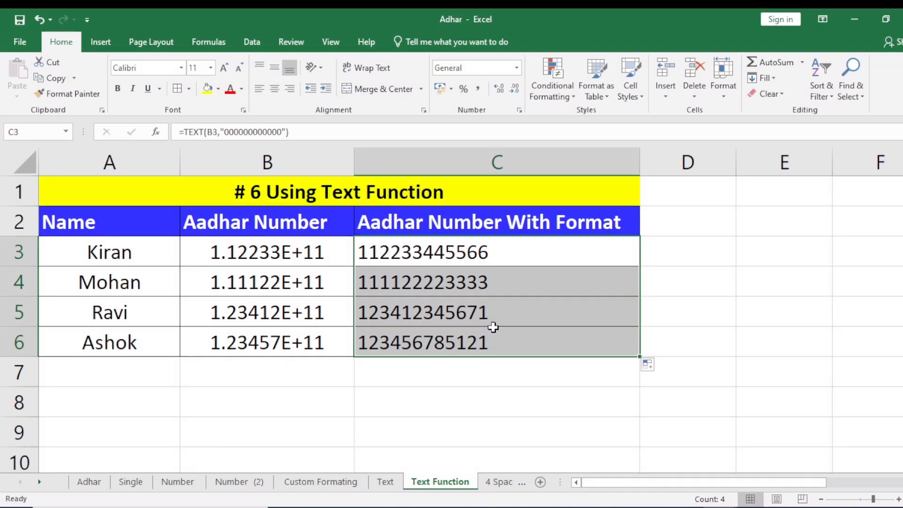
key("ctrl+Page_Down")
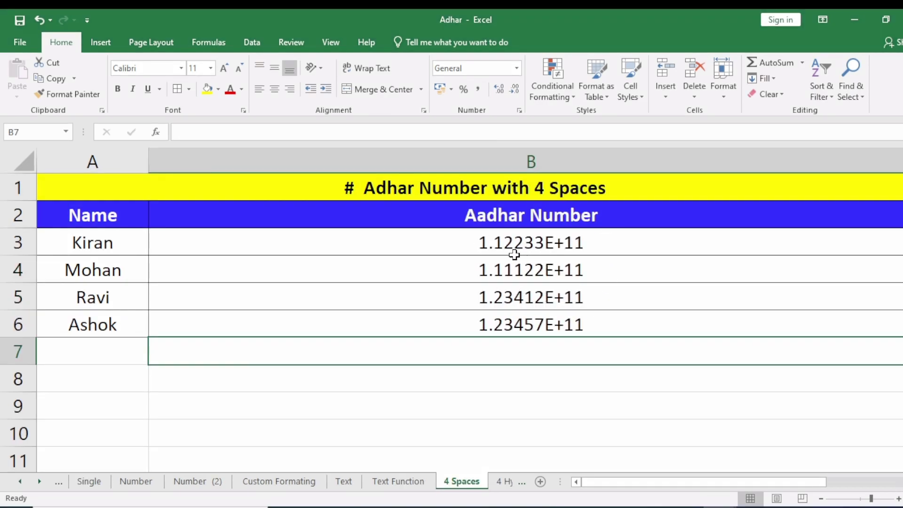
key("Return")
left_click_drag(534, 240, 535, 321)
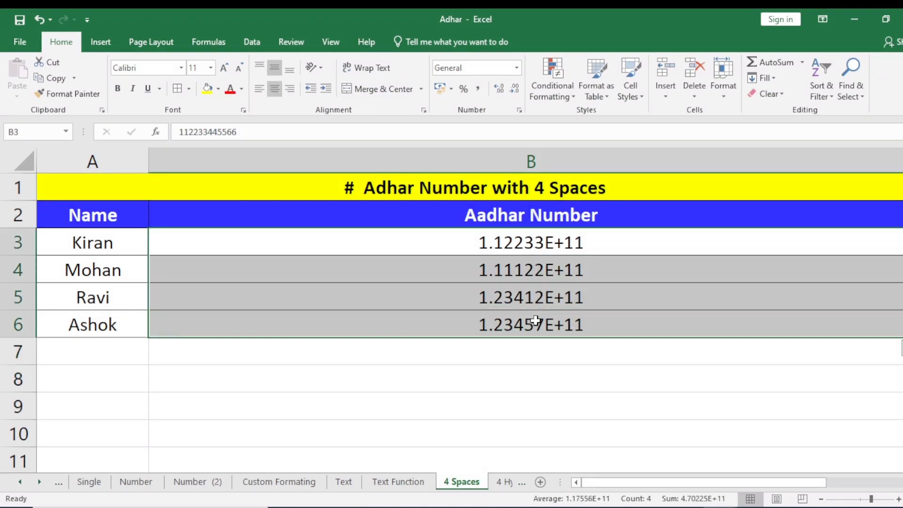
key("ctrl+1")
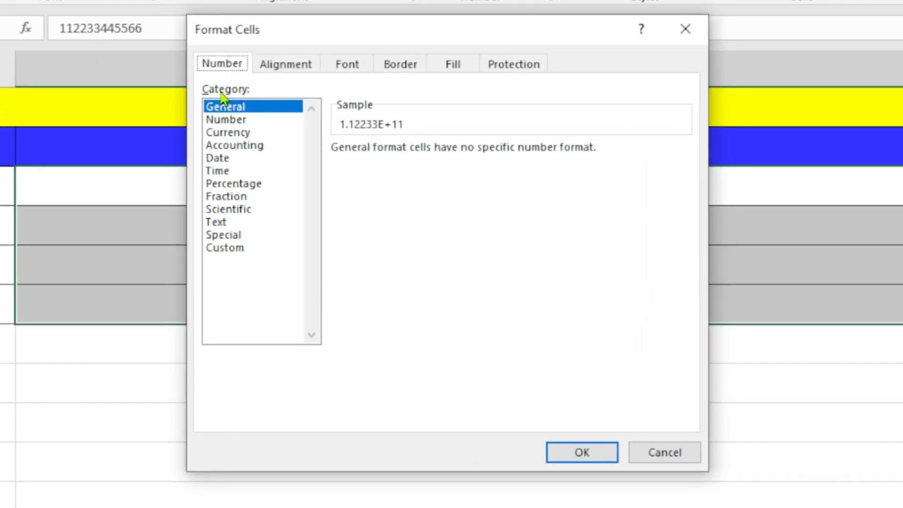
left_click(231, 248)
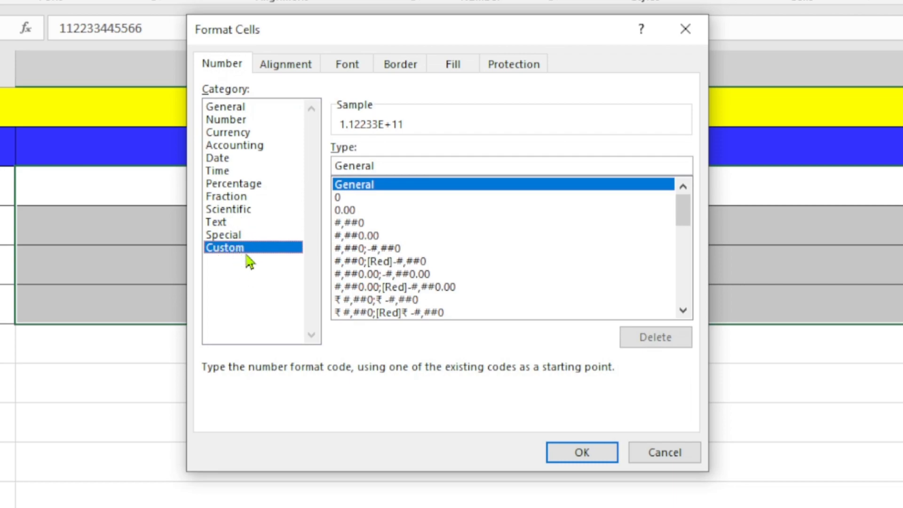
left_click(386, 167)
key("BackSpace")
key("BackSpace")
key("BackSpace")
key("BackSpace")
key("BackSpace")
key("BackSpace")
key("BackSpace")
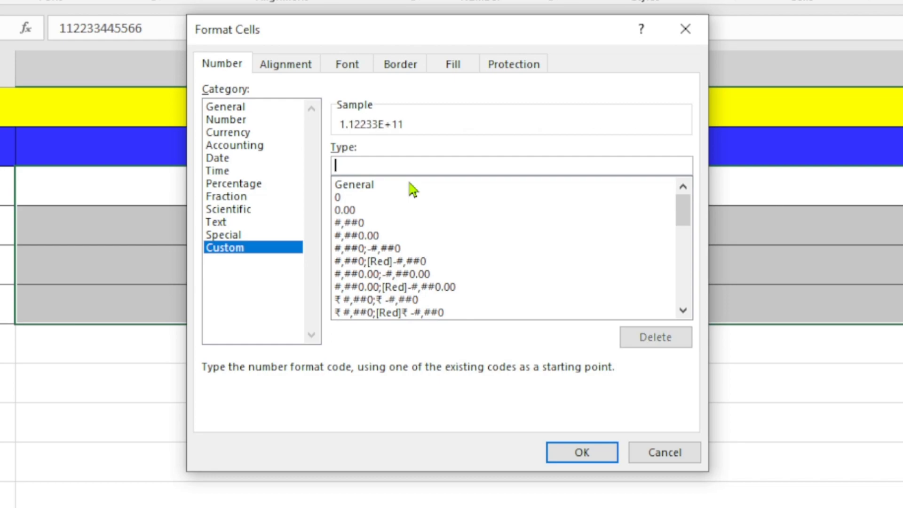
type("0000")
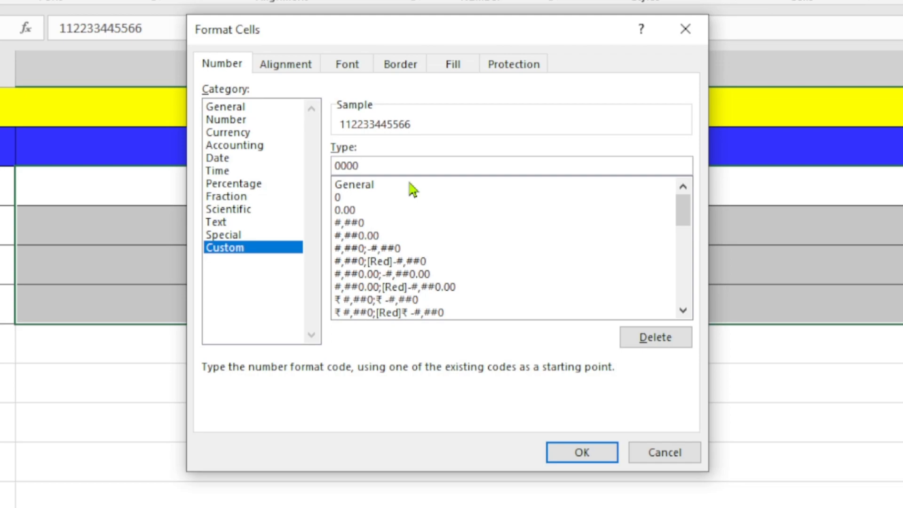
type(" 0000 0000")
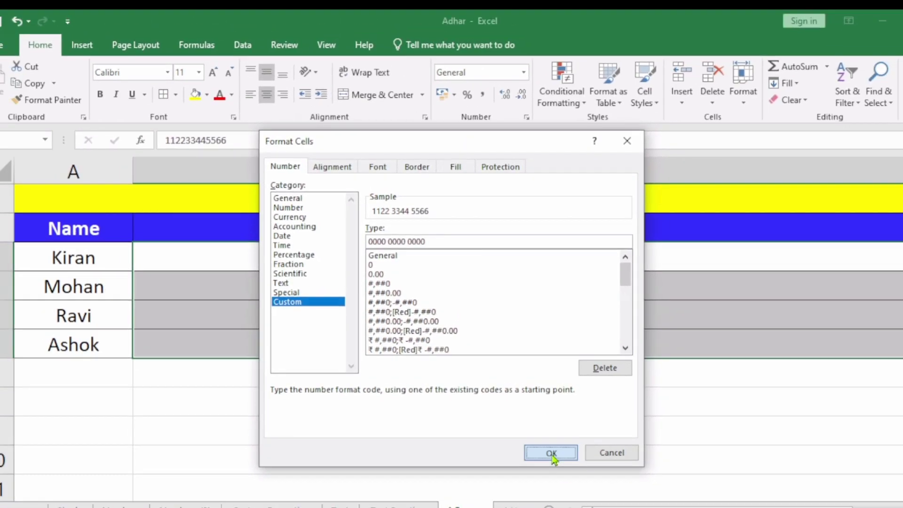
left_click(551, 453)
left_click(550, 404)
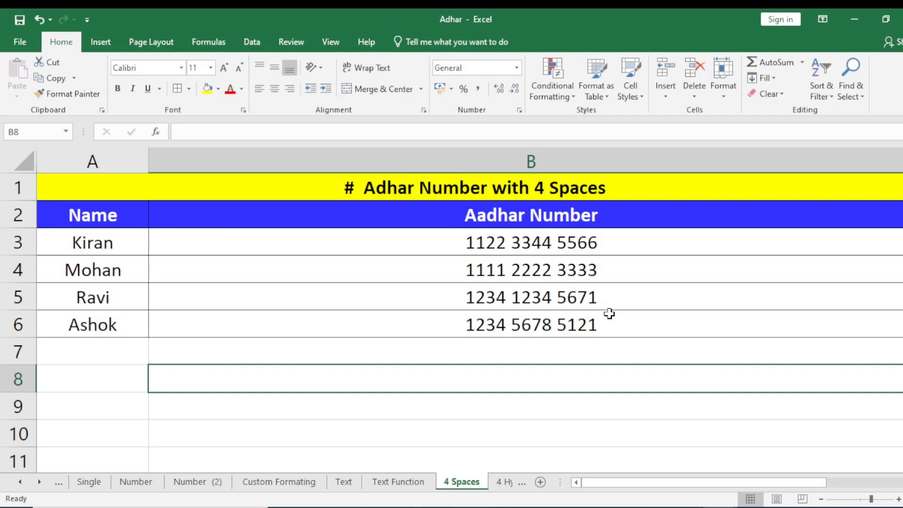
key("ctrl+Page_Down")
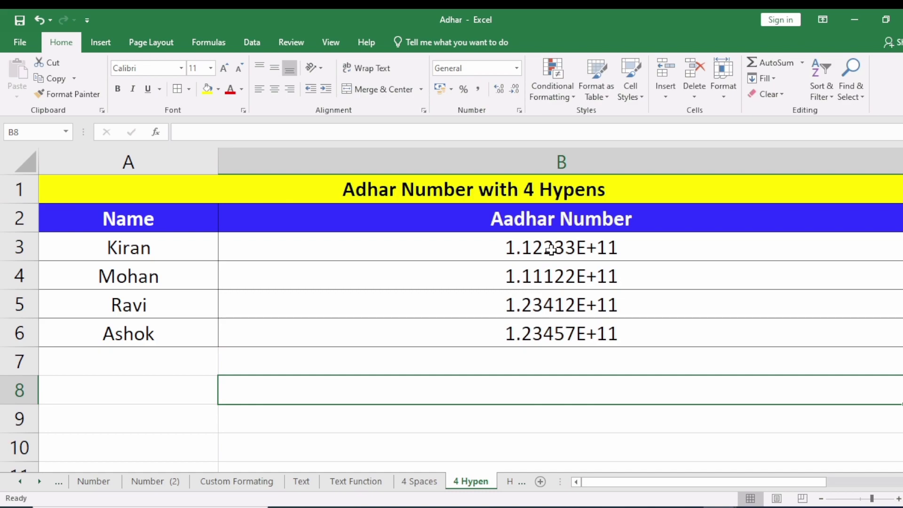
left_click_drag(551, 249, 554, 327)
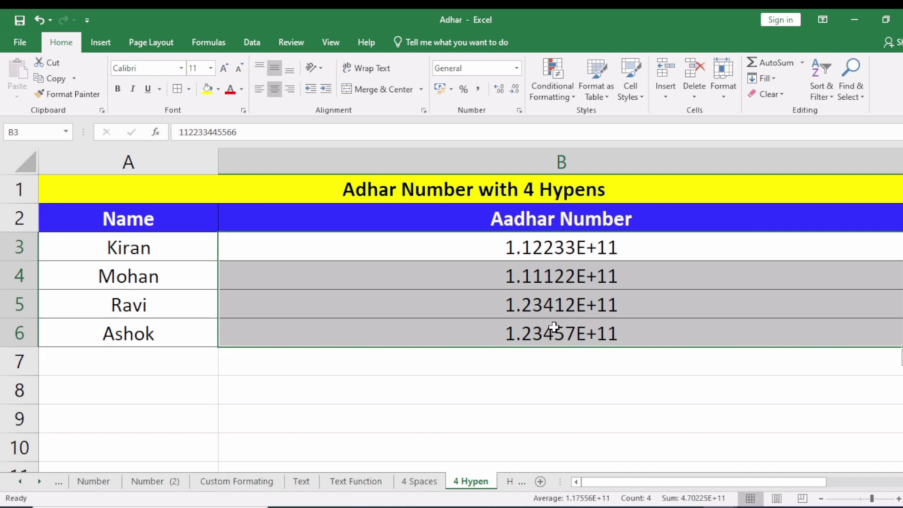
key("ctrl+1")
left_click(291, 285)
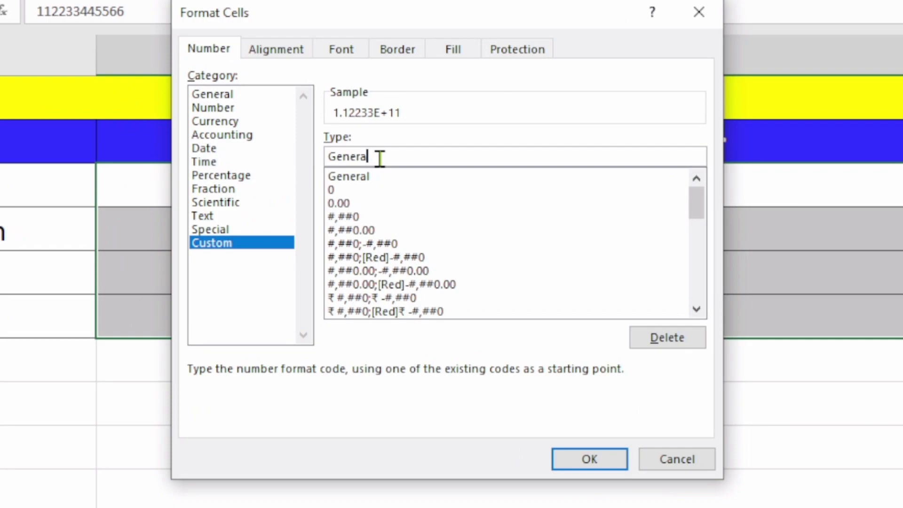
key("BackSpace")
key("BackSpace")
key("BackSpace")
key("BackSpace")
key("BackSpace")
key("BackSpace")
key("BackSpace")
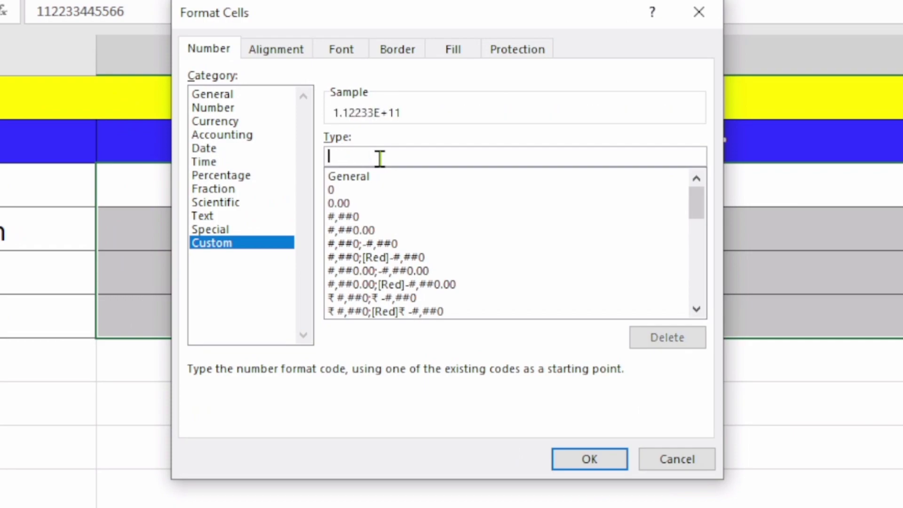
type("0000")
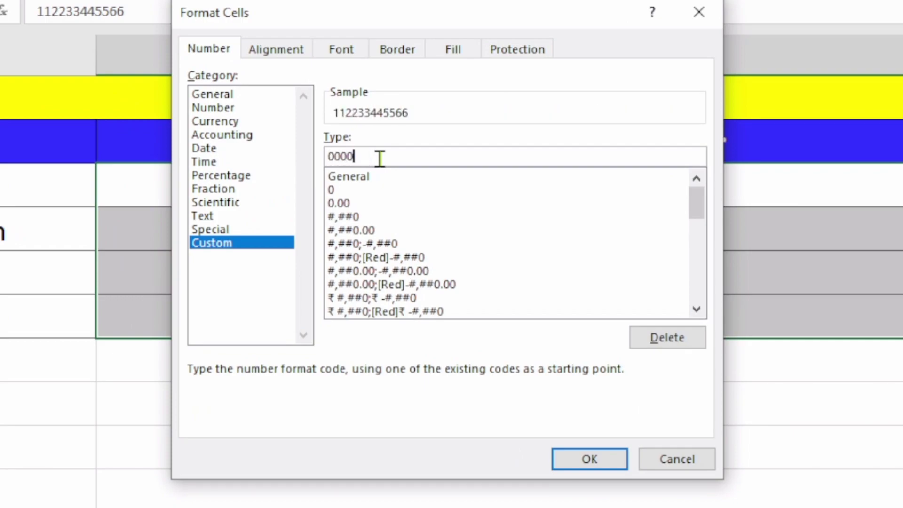
type("-0000-0000")
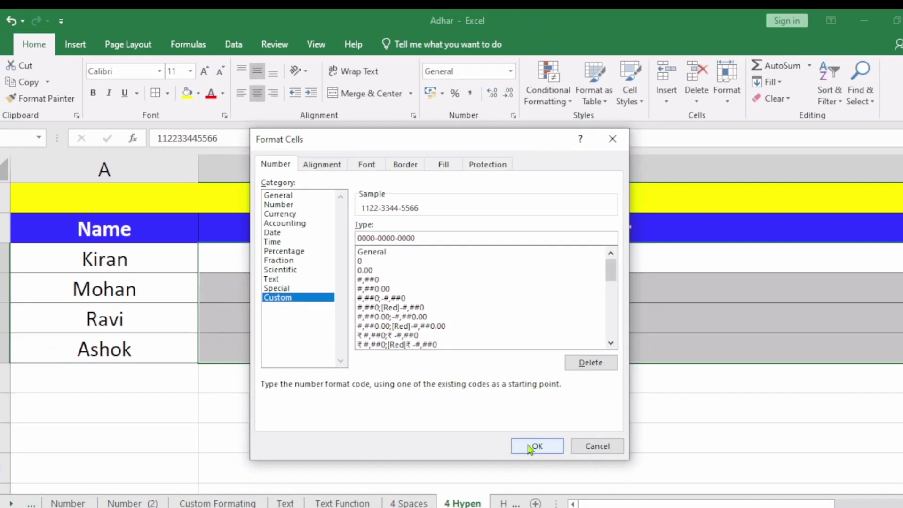
left_click(530, 447)
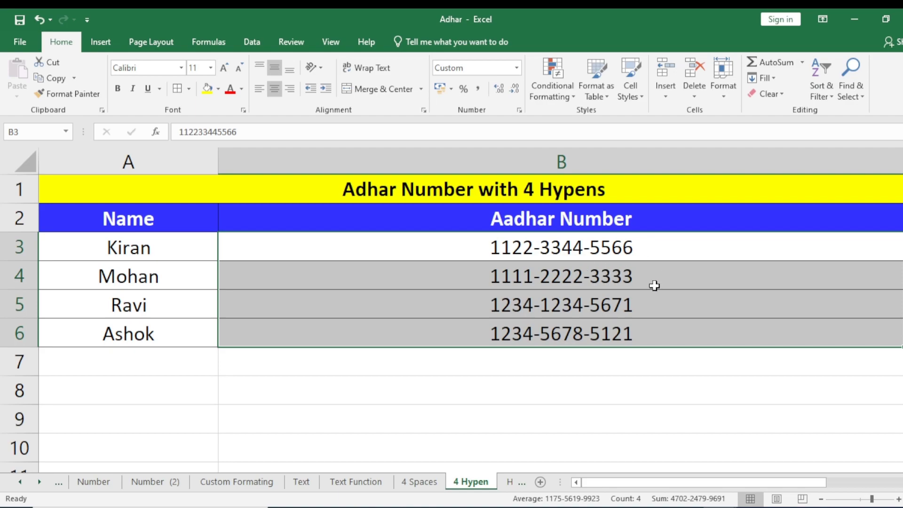
left_click(660, 302)
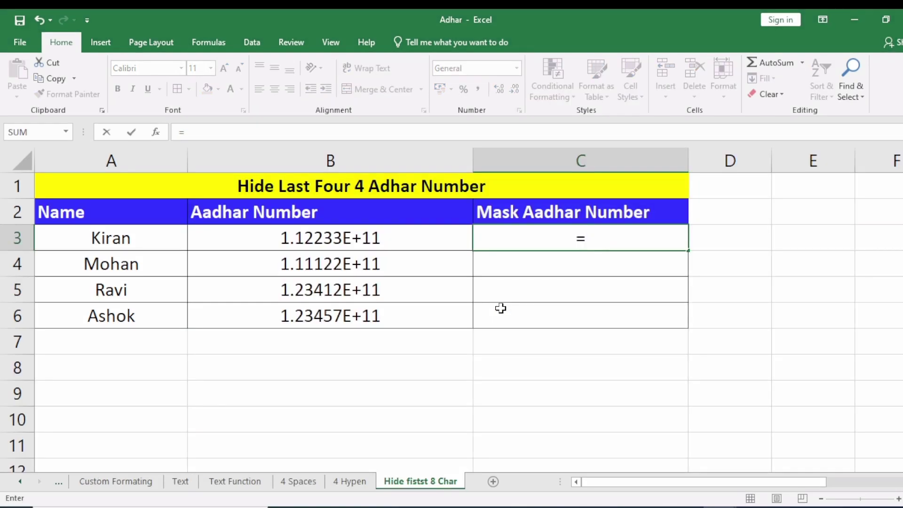
Enter ="XXXX XXX "&RIGHT(B3,4) in C3 and fill it down to C6.
type("\"XXXX")
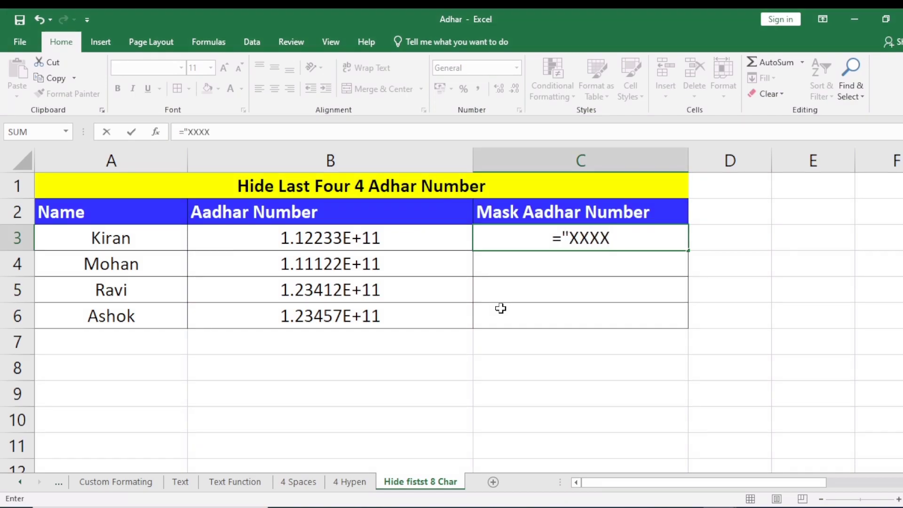
type(" XXX")
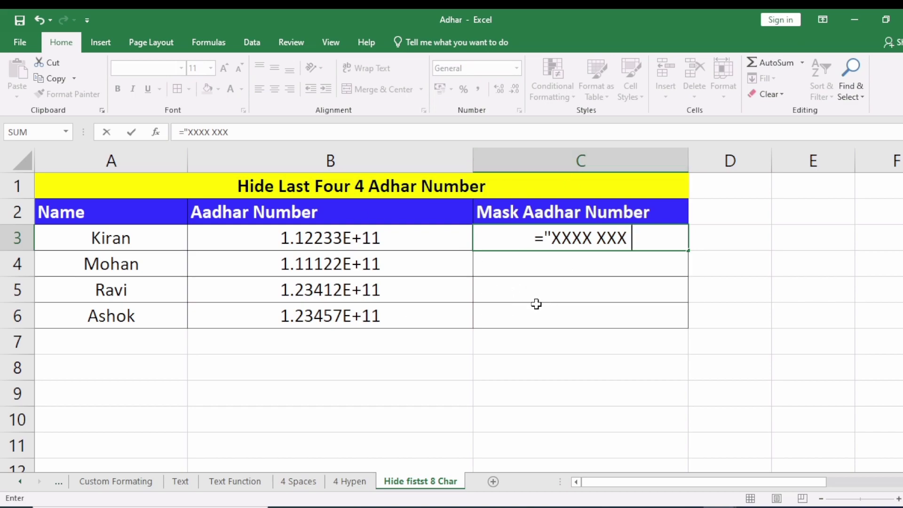
type("\"")
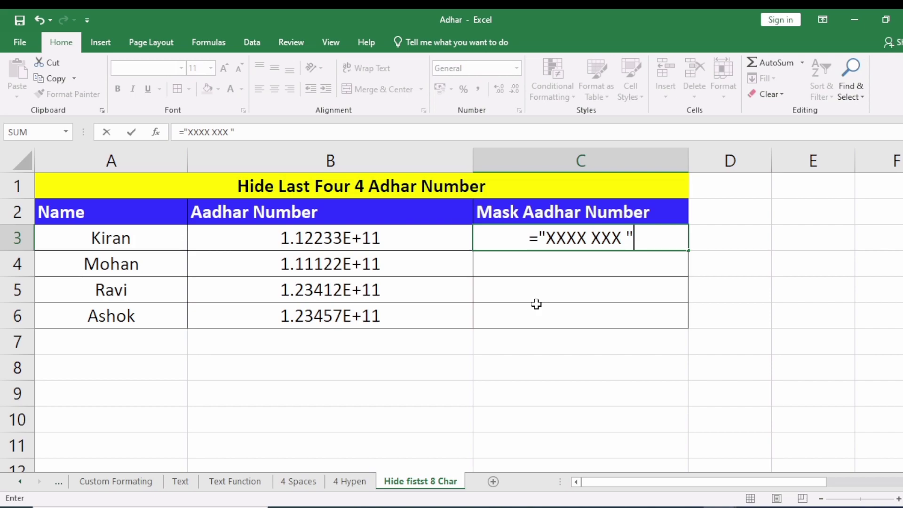
type("&")
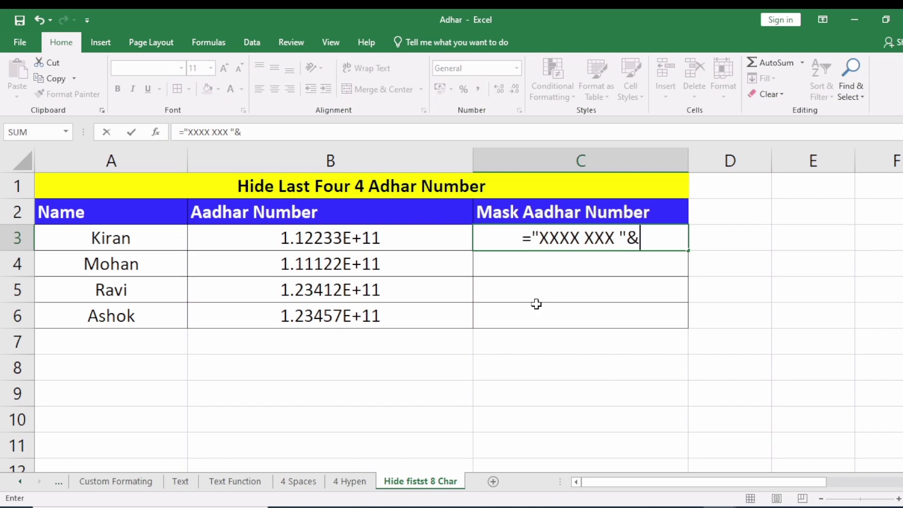
type("RIG")
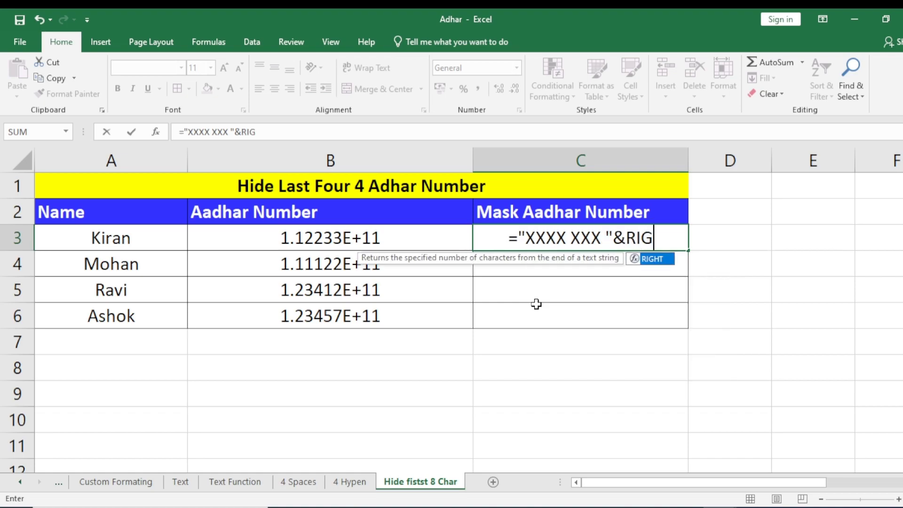
type("HT(")
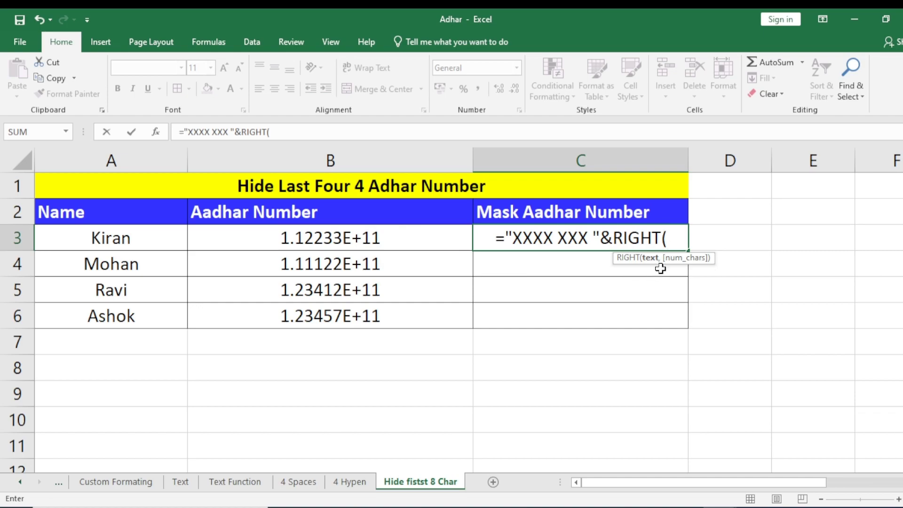
left_click(357, 238)
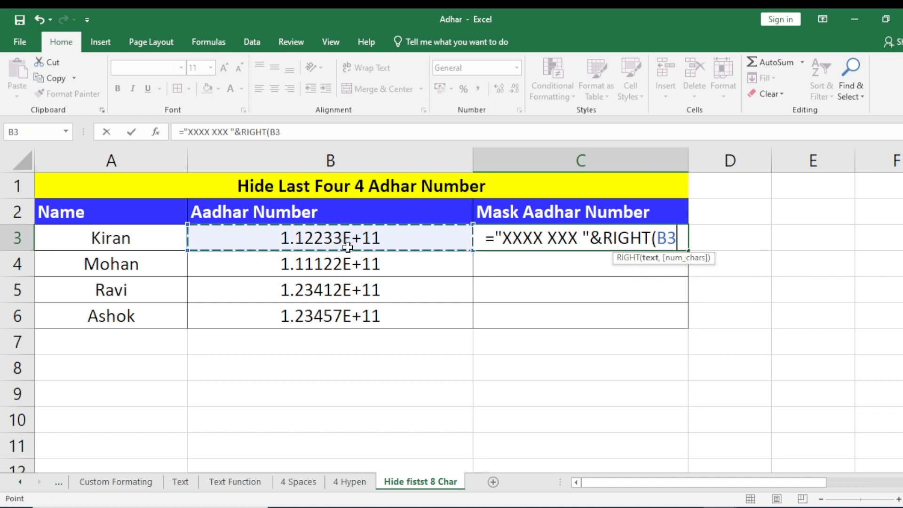
type(",")
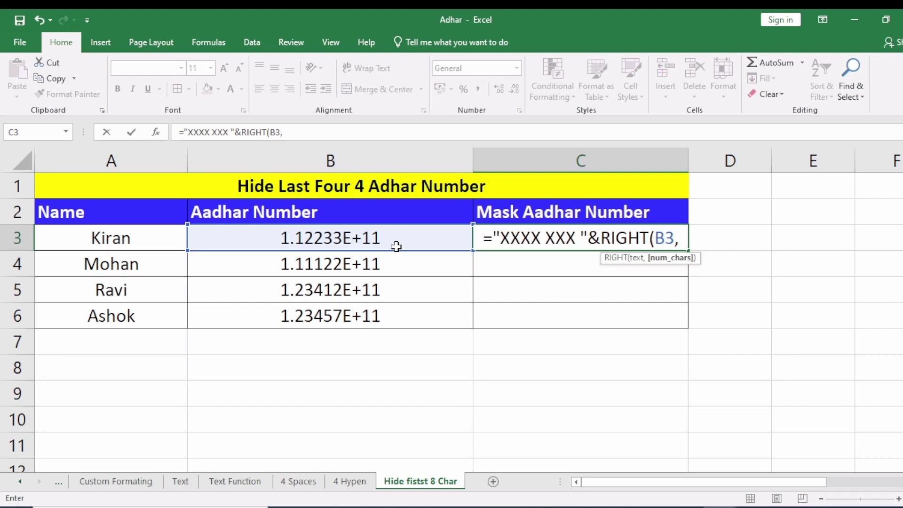
type("4")
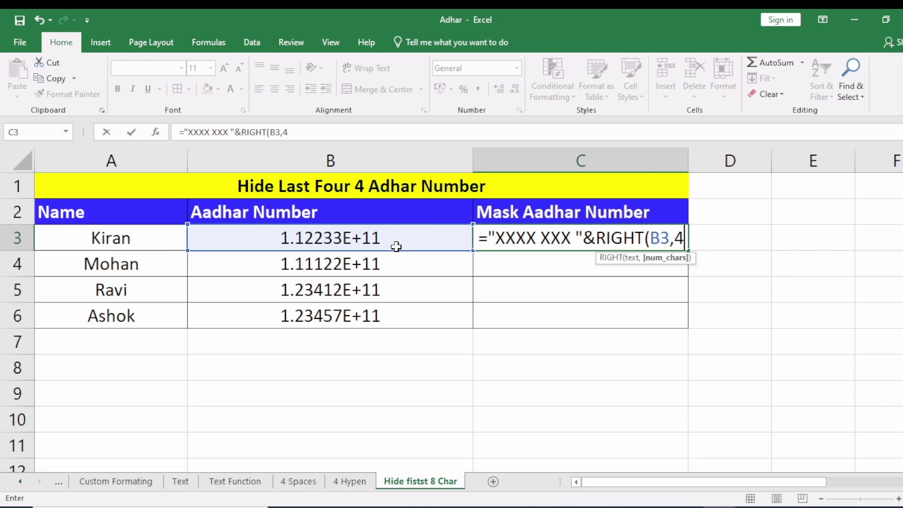
type(")")
key("Return")
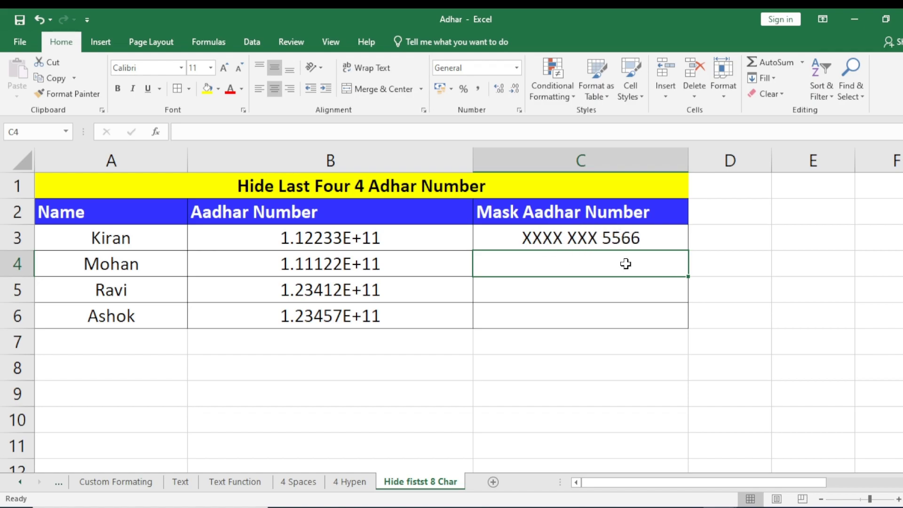
left_click(606, 242)
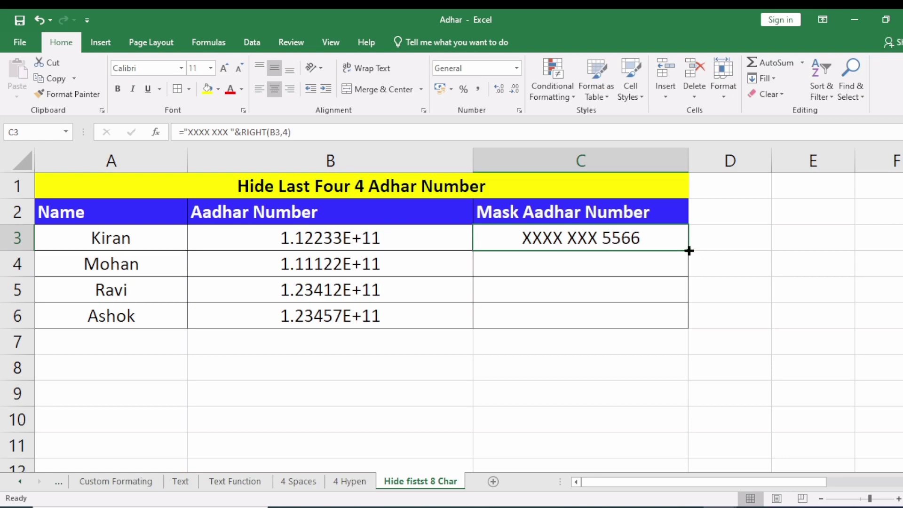
double_click(688, 250)
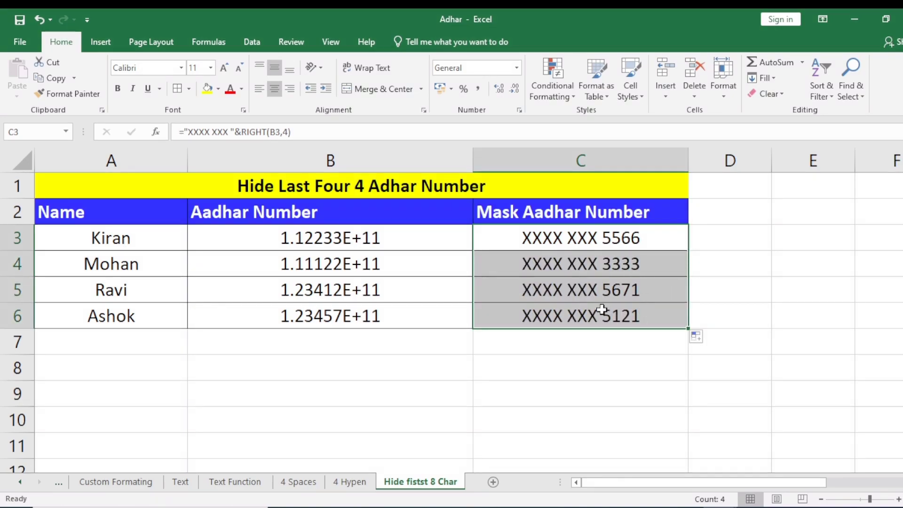